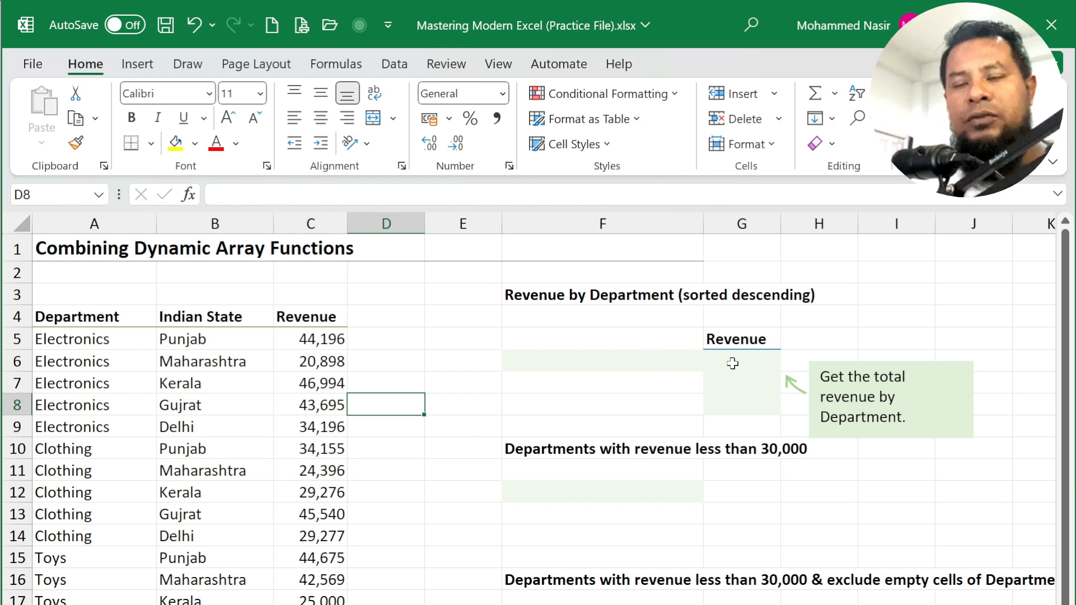
- In F6, start a UNIQUE formula over the department range A5:A19
click(574, 364)
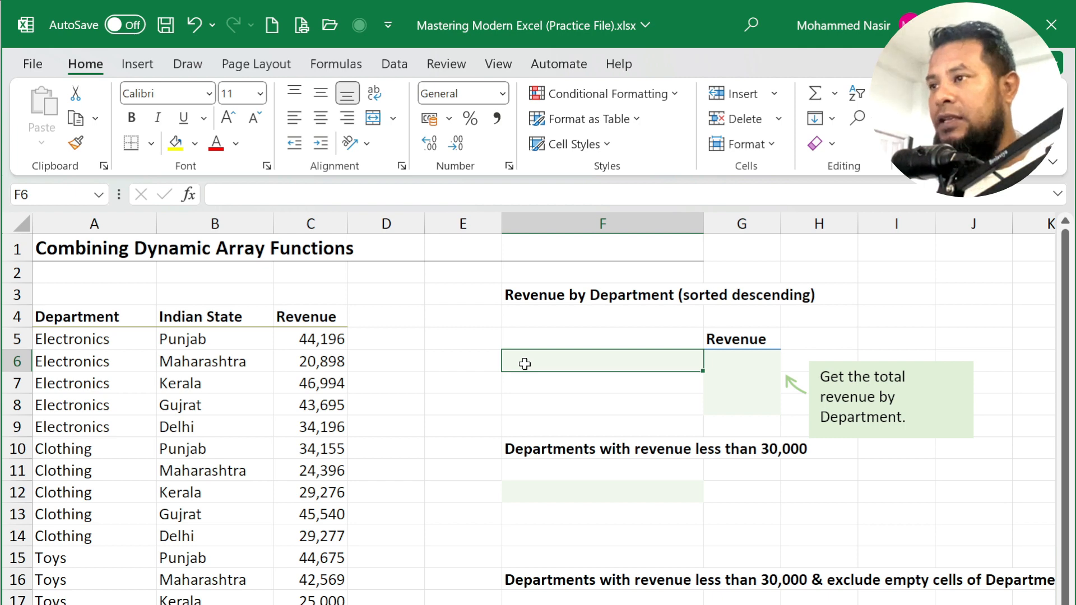
text(=UNI)
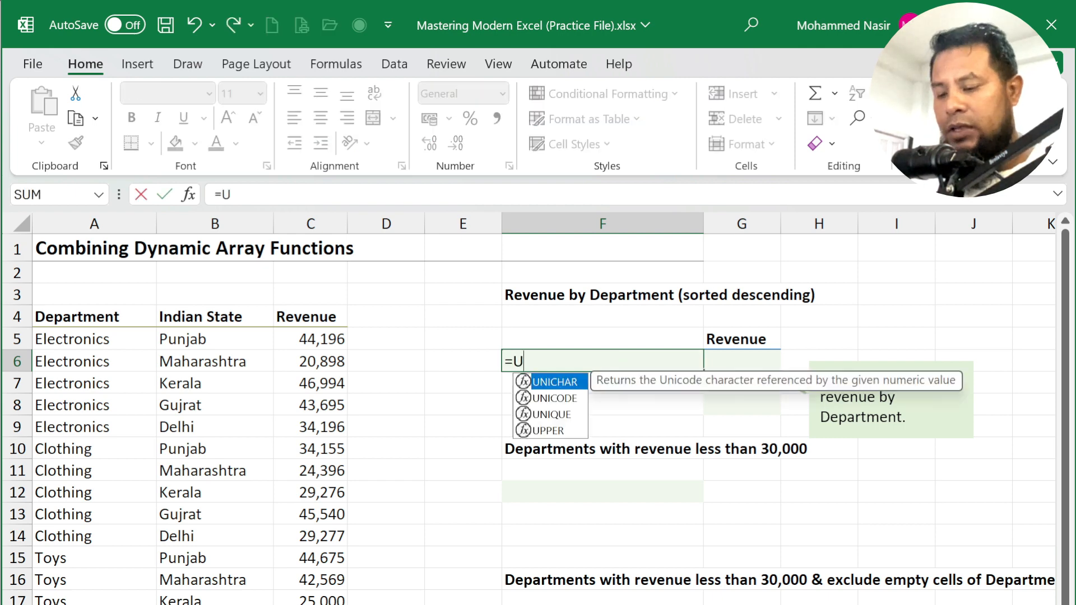
key(Down)
key(Down)
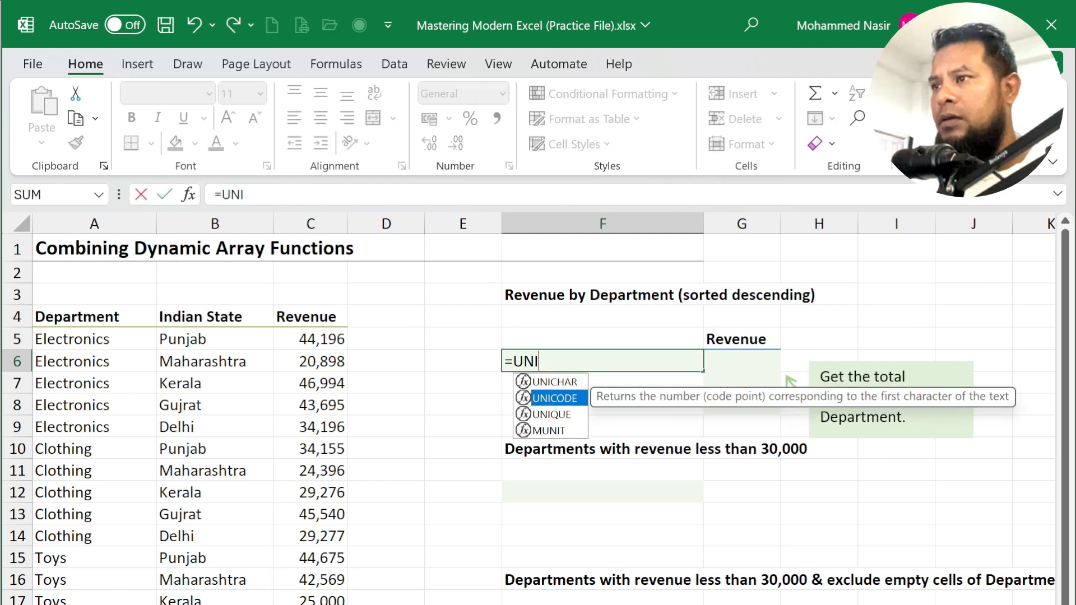
key(Tab)
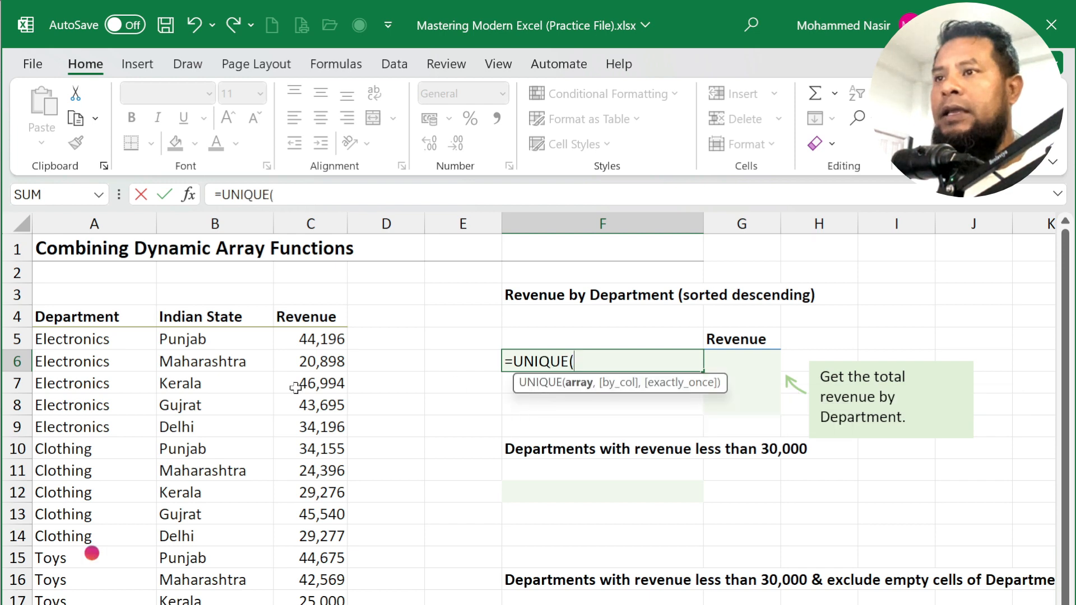
click(109, 339)
mouse_move(109, 339)
mouse_down()
mouse_move(87, 381)
mouse_move(96, 604)
mouse_up()
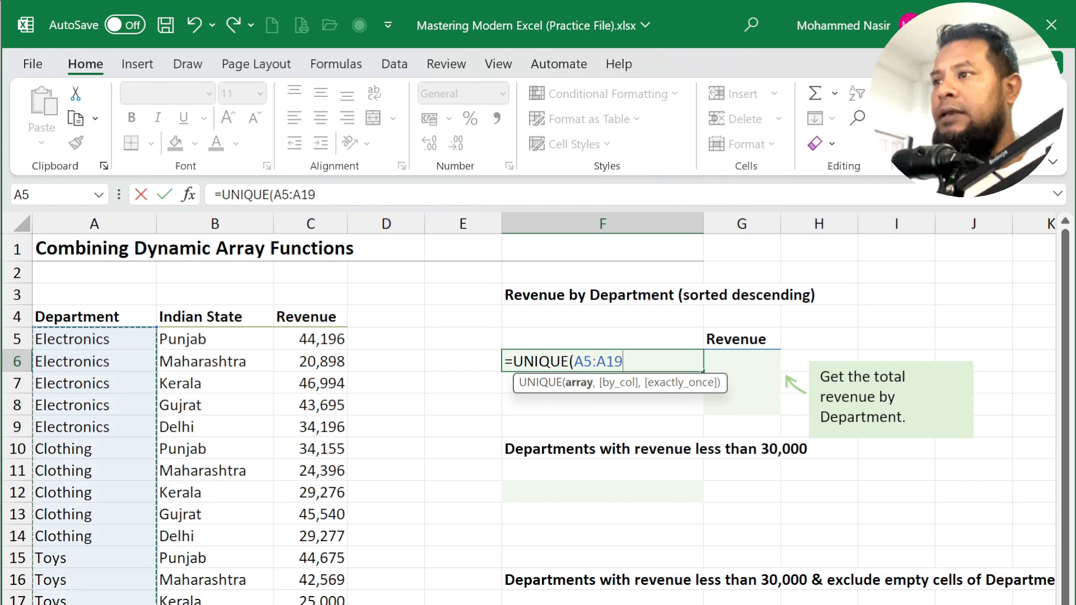
- Set by_col and exactly_once to FALSE and commit, spilling Electronics, Clothing, Toys into F6:F8
text(,)
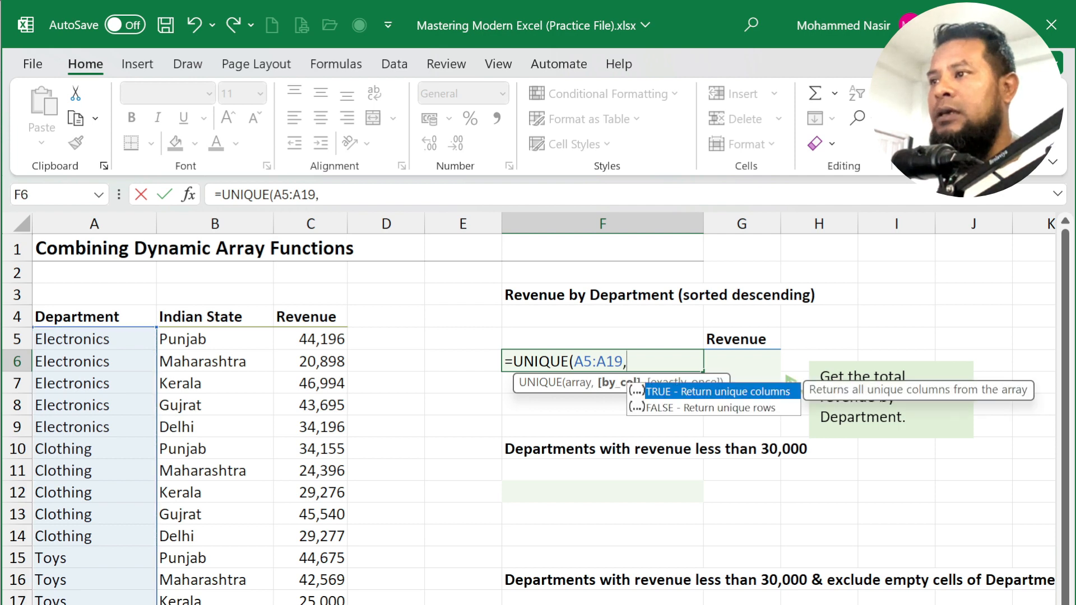
key(Down)
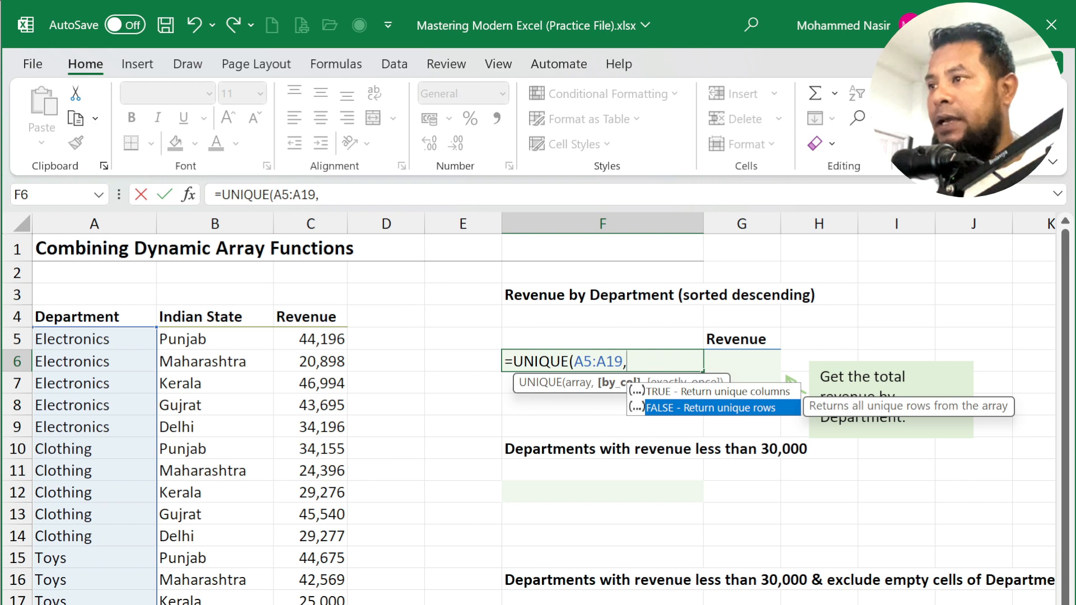
key(Tab)
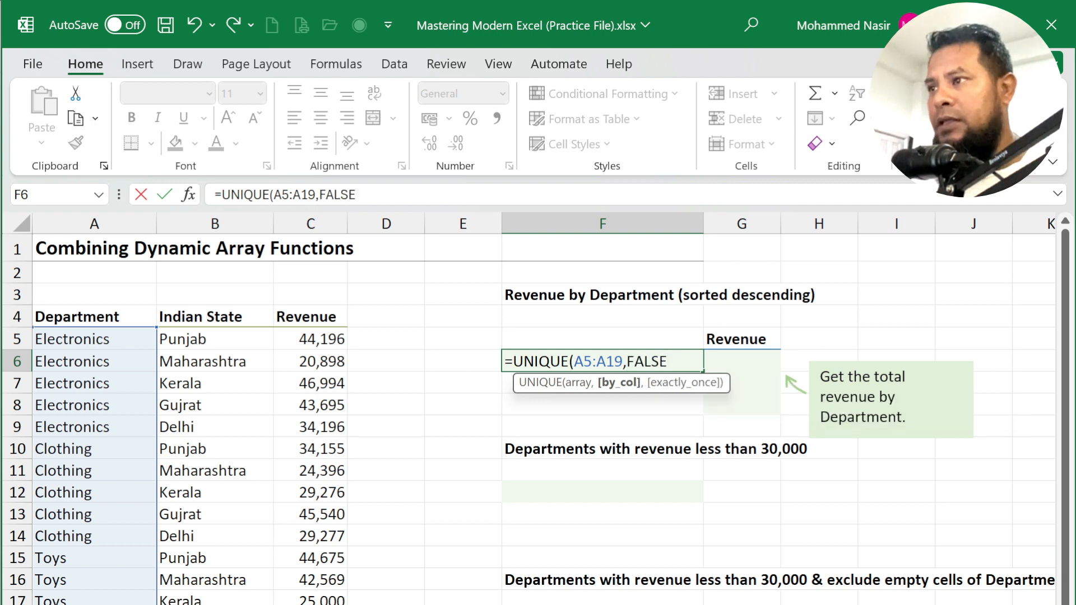
text(,)
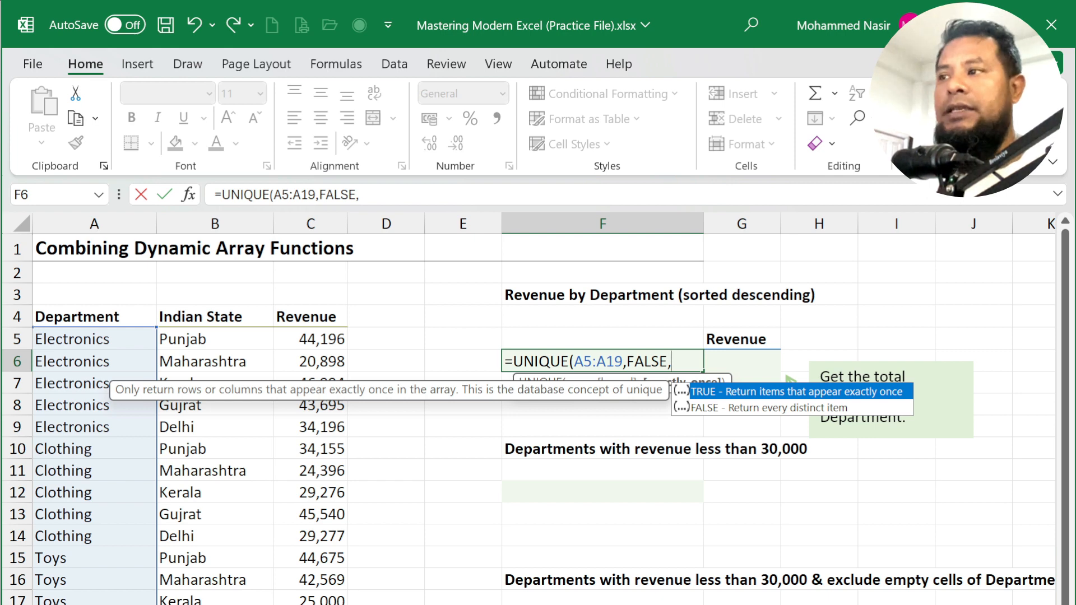
key(Down)
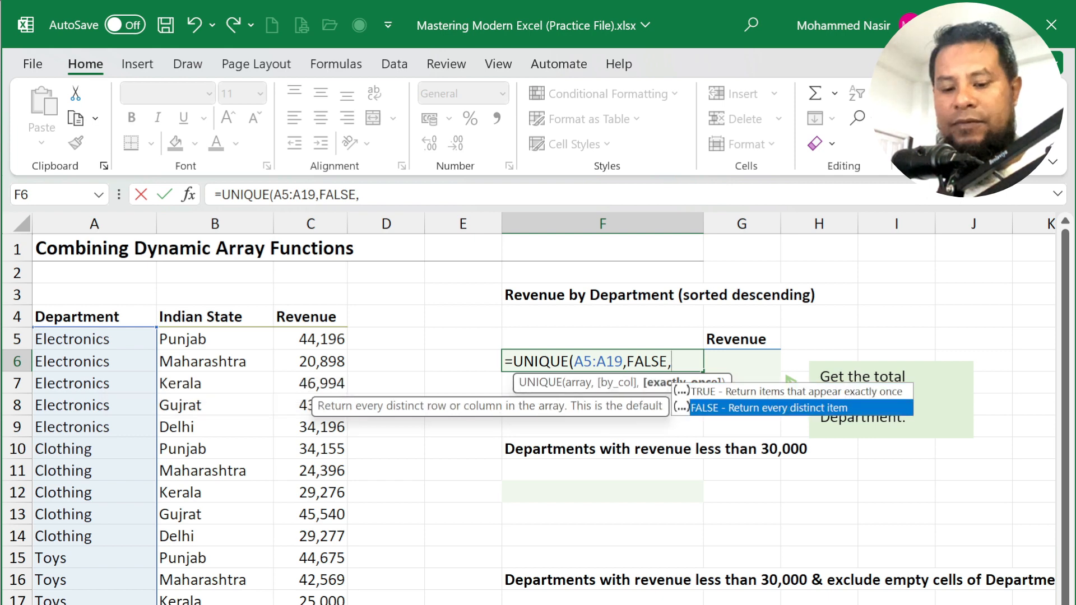
key(Tab)
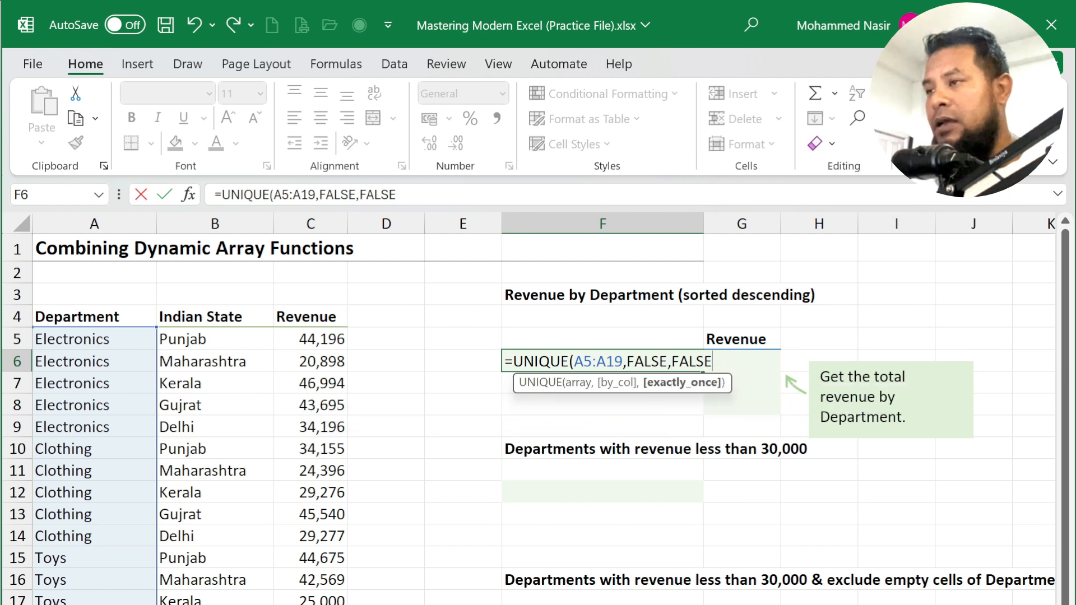
text(()
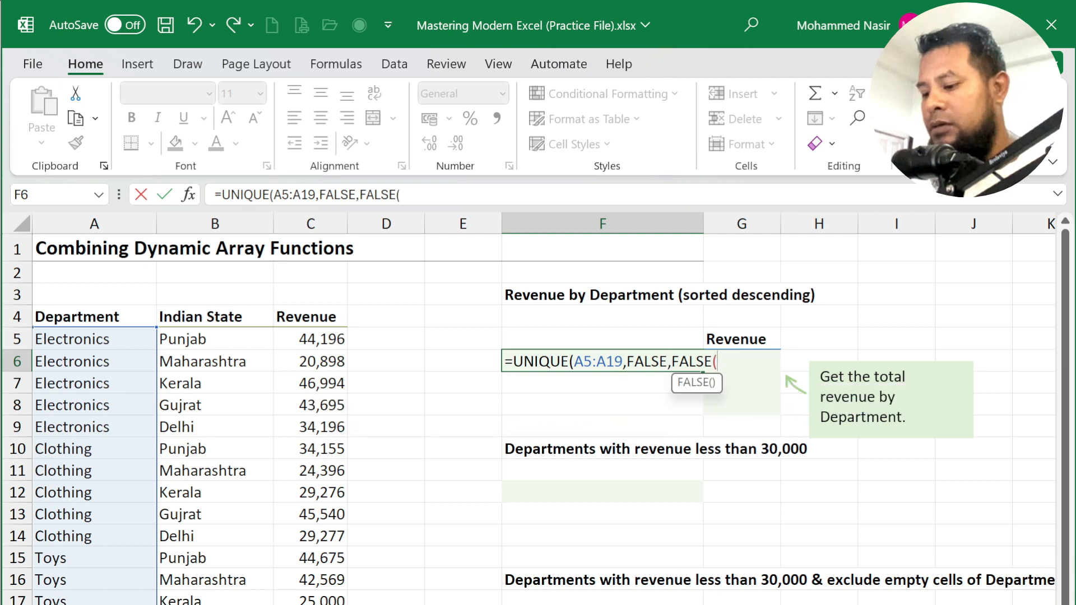
key(BackSpace)
text())
key(Return)
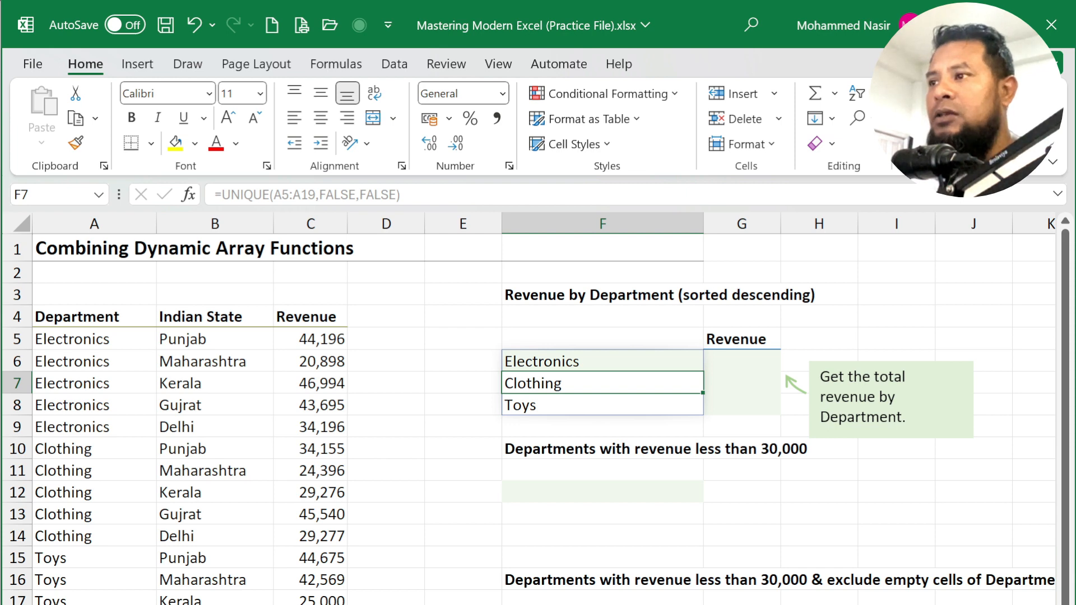
click(583, 361)
click(572, 381)
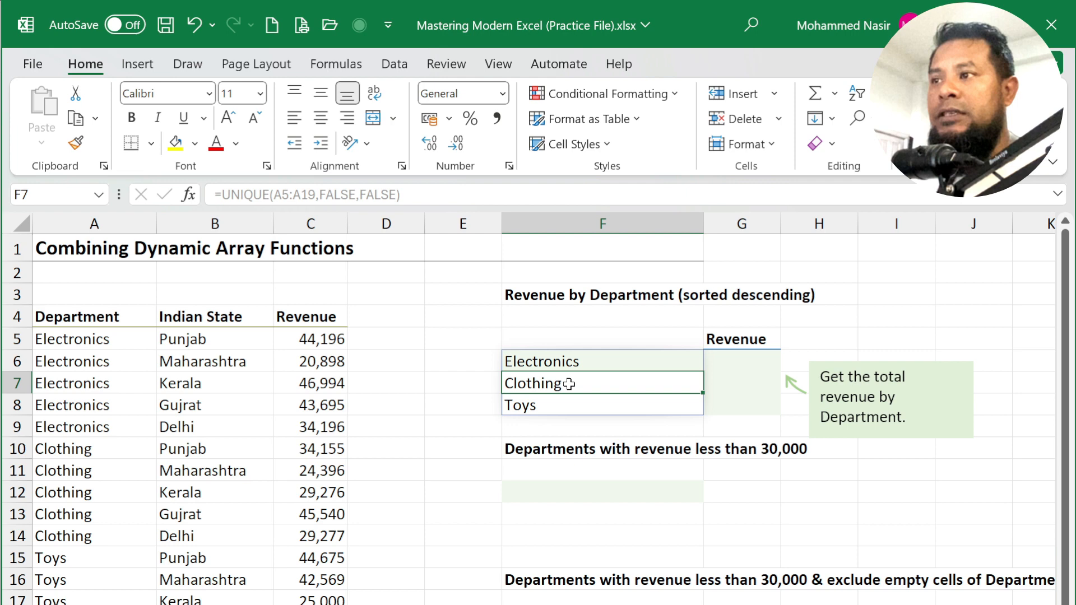
click(557, 414)
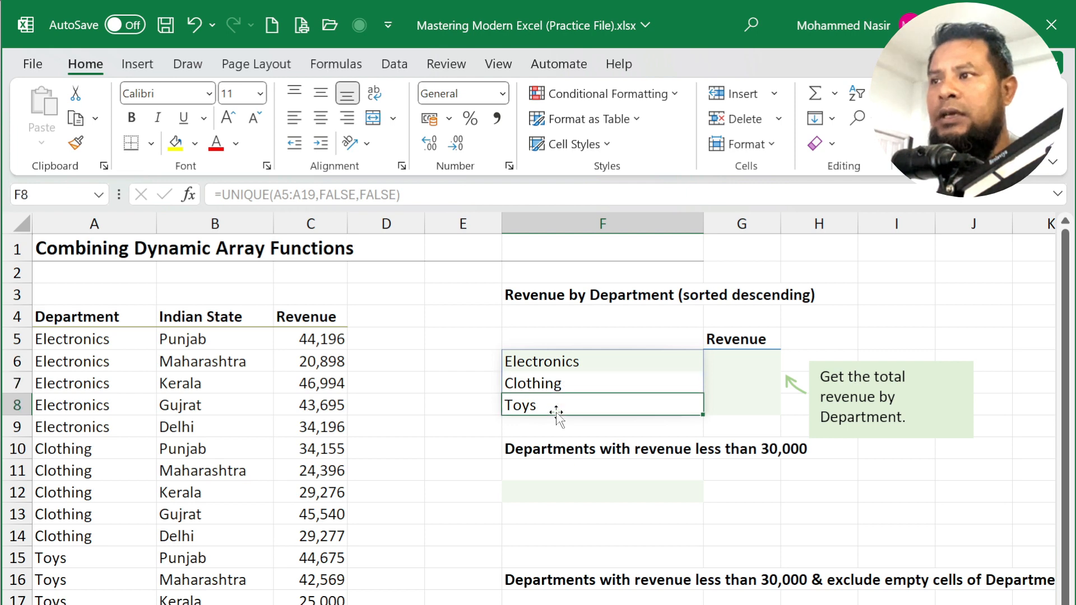
click(558, 365)
click(554, 387)
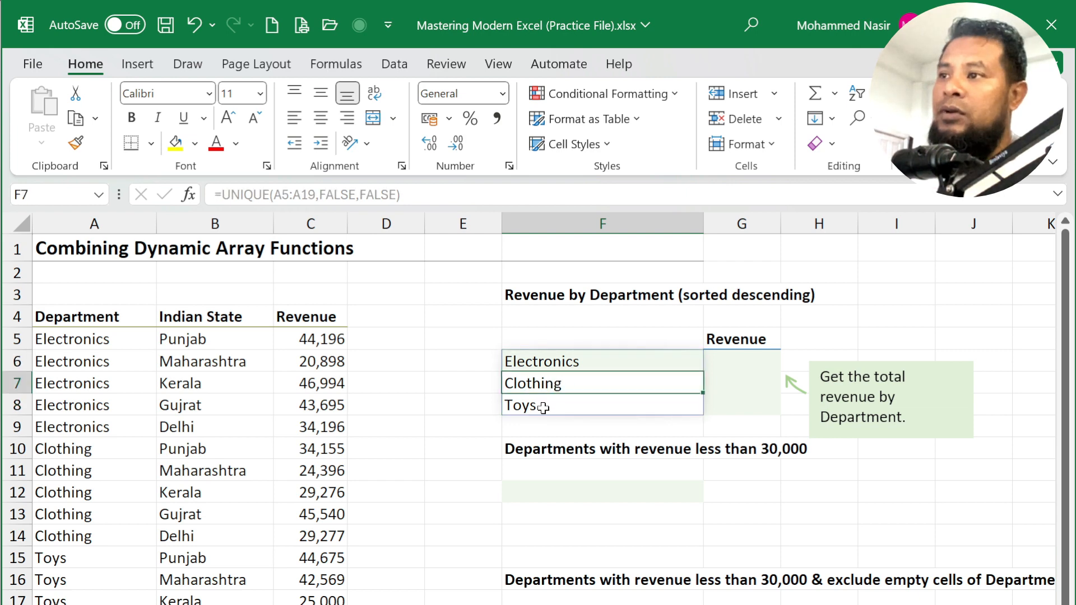
click(544, 409)
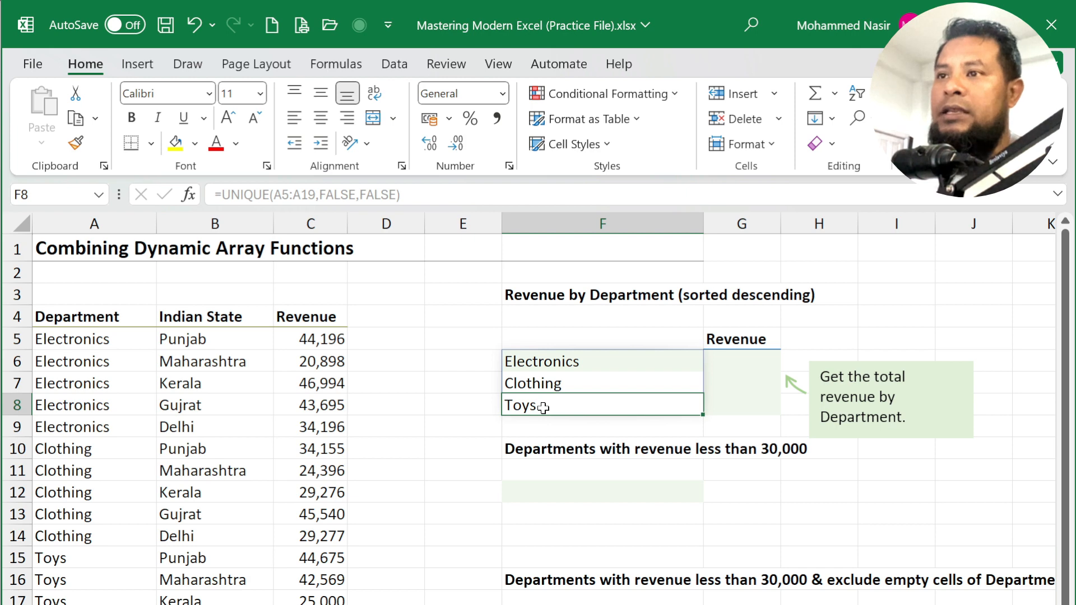
click(553, 365)
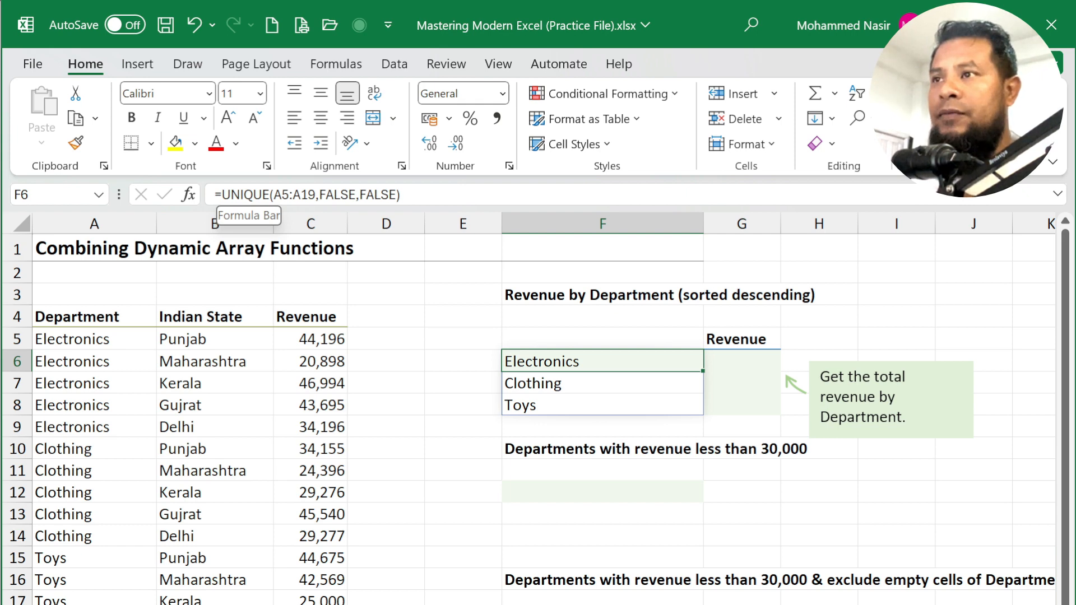
- Wrap F6's UNIQUE formula in SORT(...,1,-1) to order departments descending
click(222, 194)
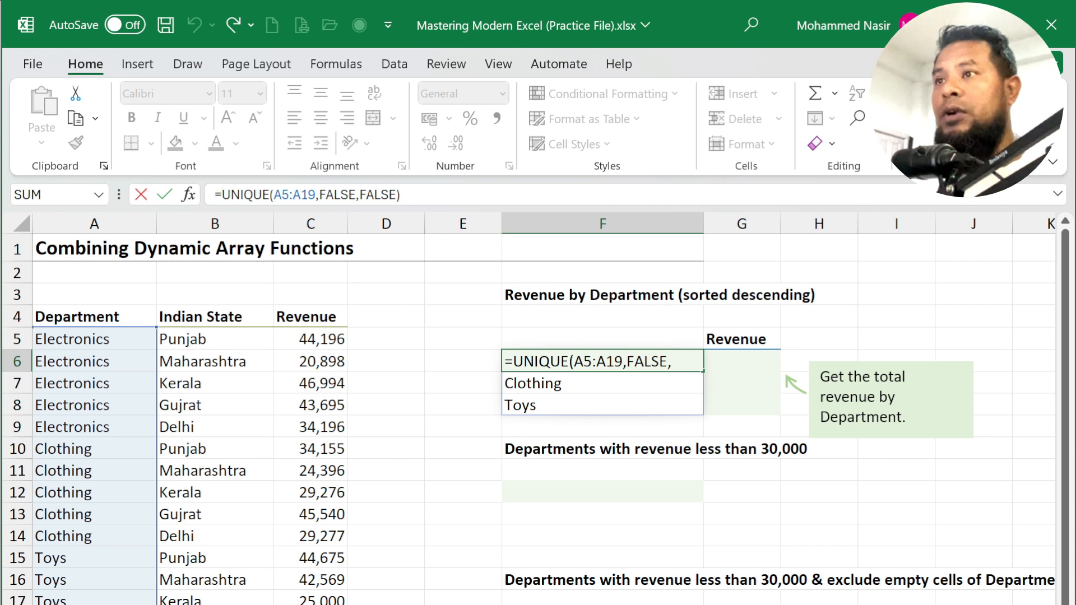
text(SOR)
key(Tab)
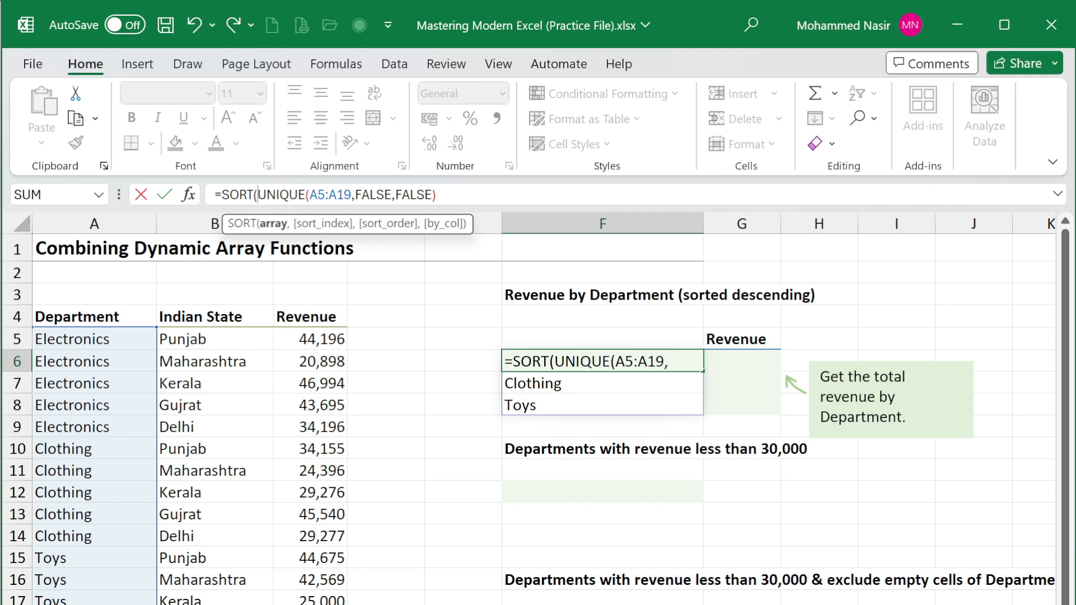
key(End)
text(,1)
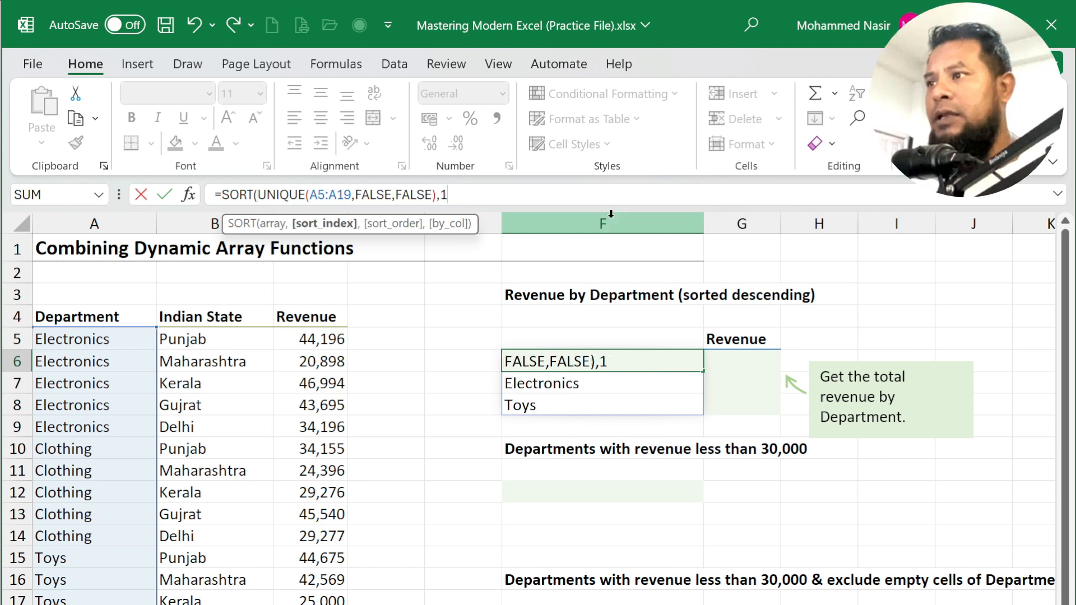
text(,)
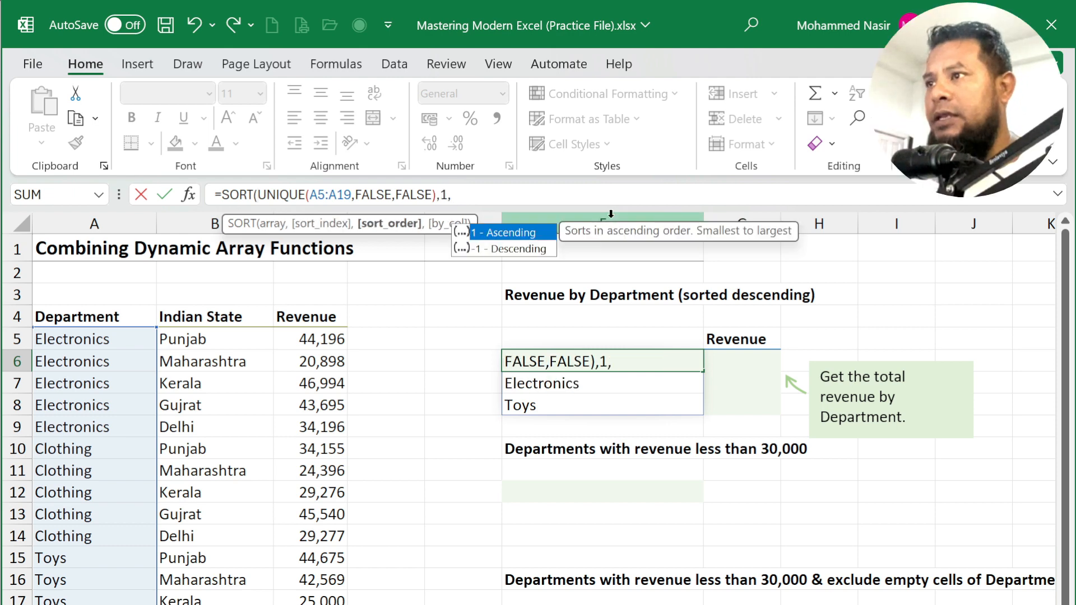
key(Down)
key(Tab)
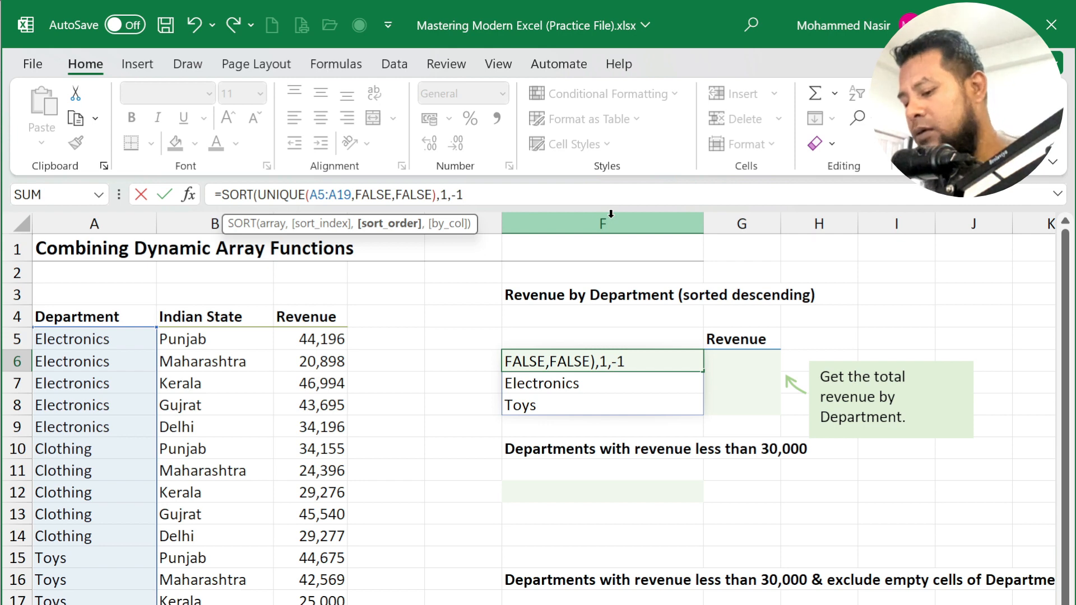
text())
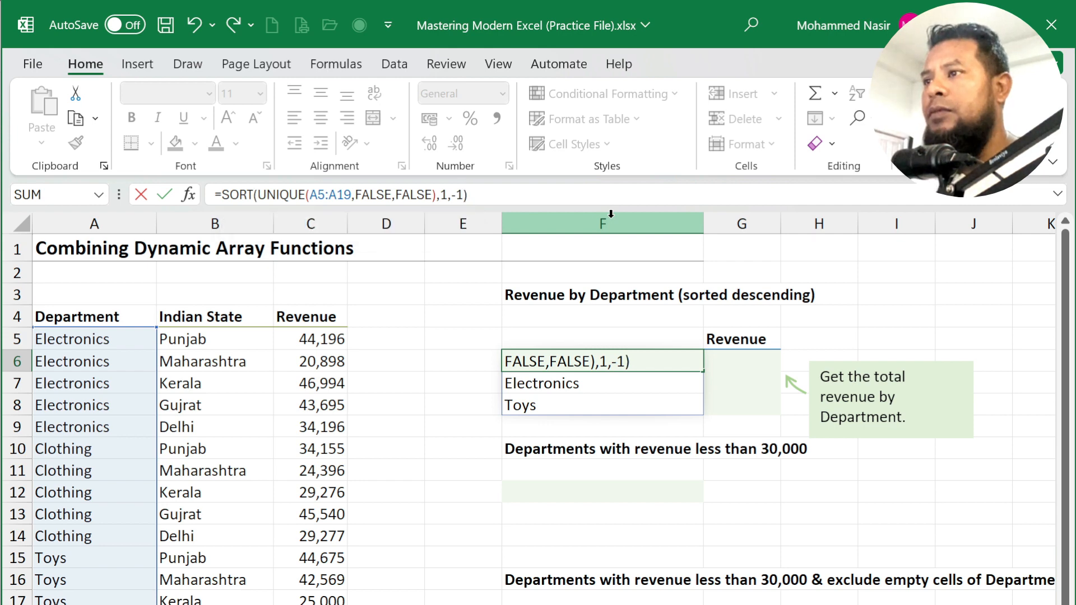
key(Return)
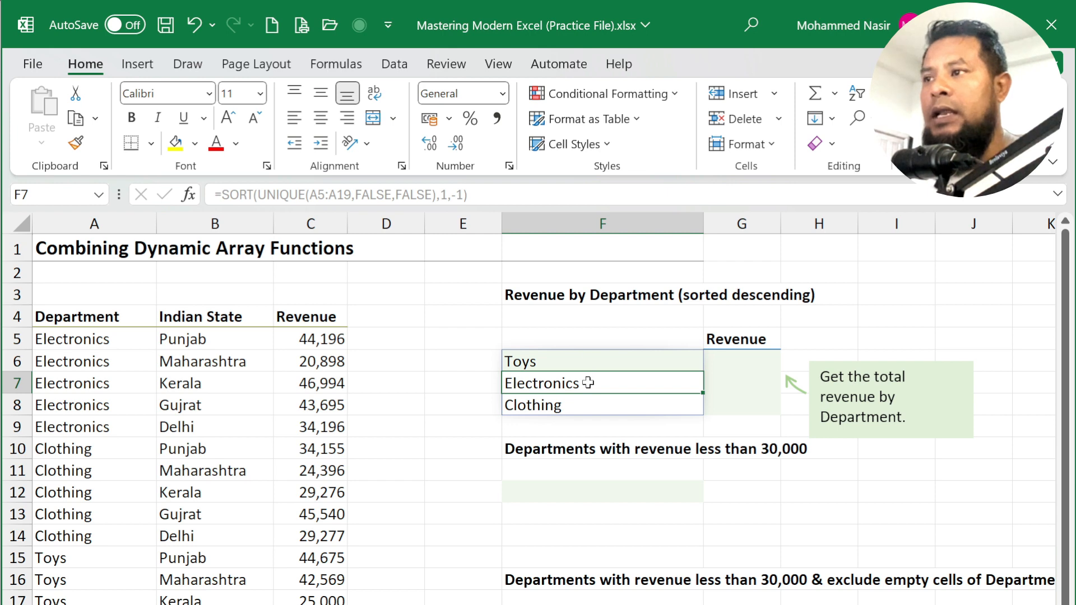
- Compare the sorted Clothing entry with the source data, then select G6
click(585, 407)
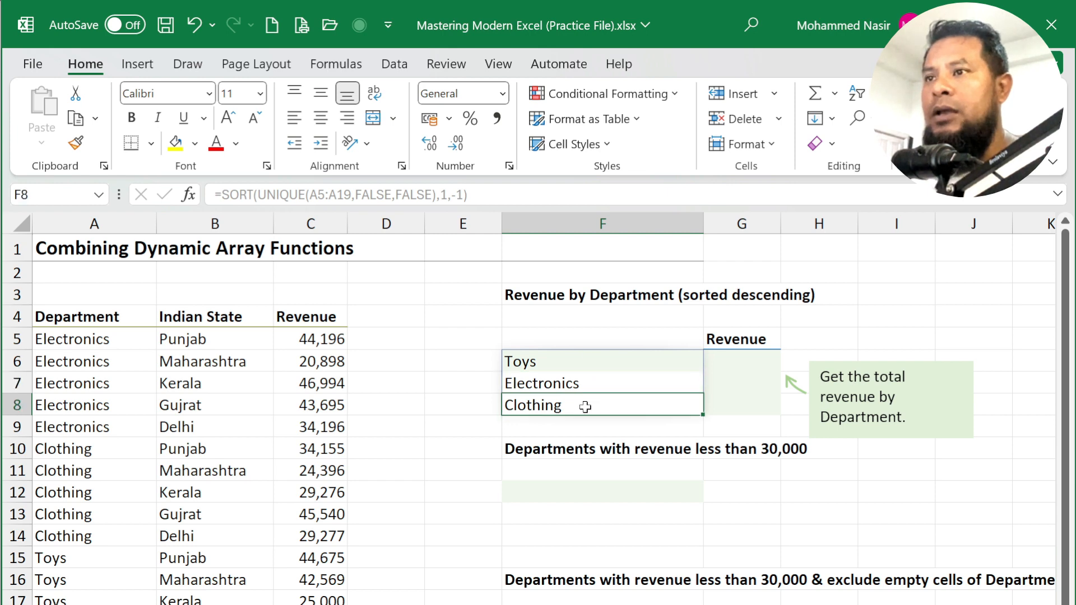
click(90, 450)
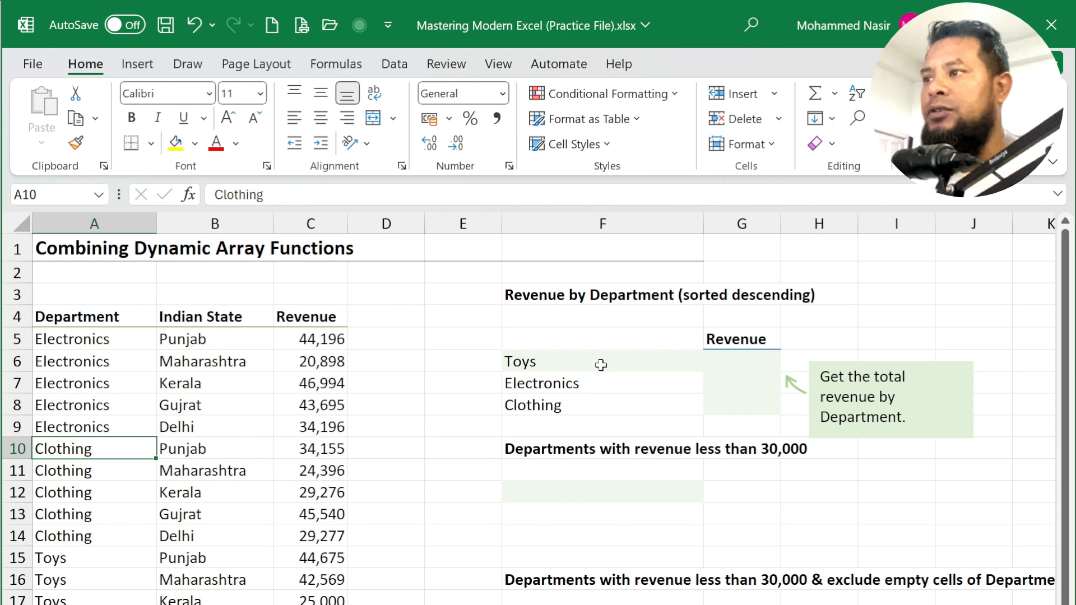
click(727, 361)
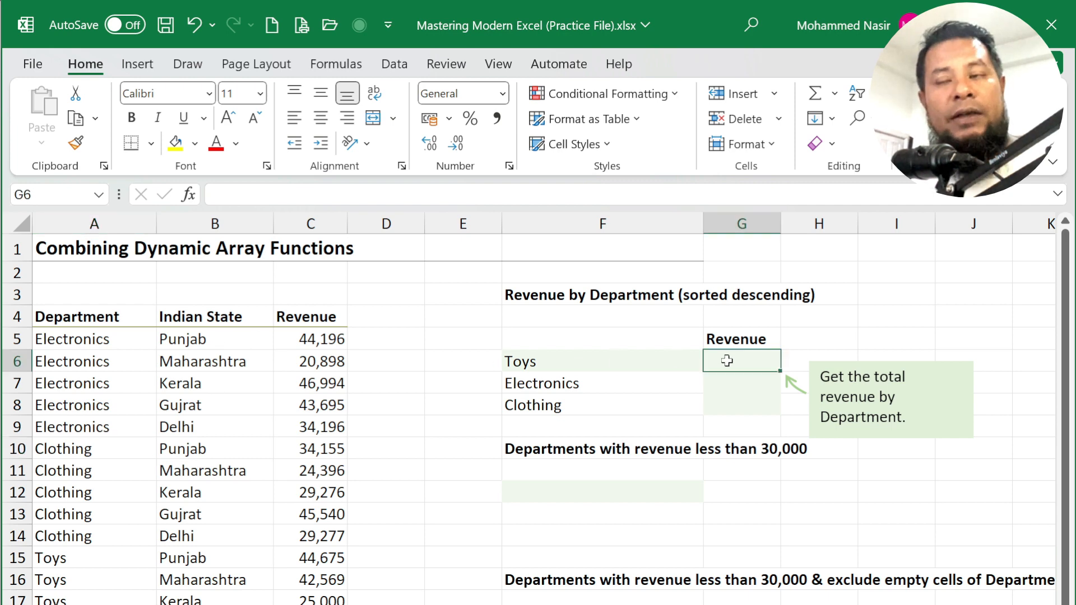
- Enter =SUMIF(A5:A19,F6,C5:C19) in G6 to total Toys revenue at 208236
double_click(727, 361)
click(672, 425)
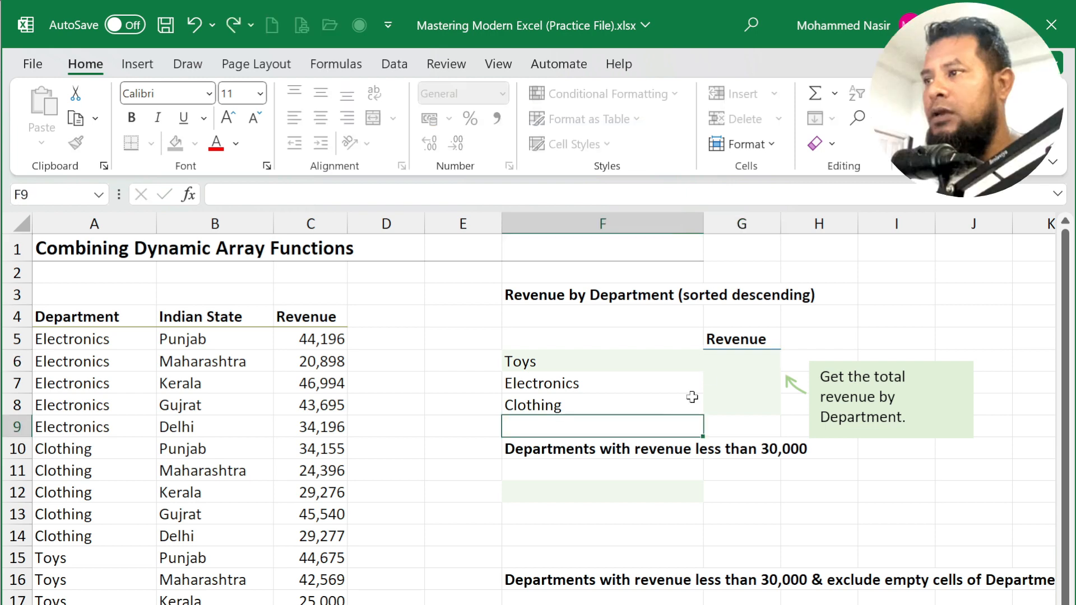
double_click(717, 361)
text(=)
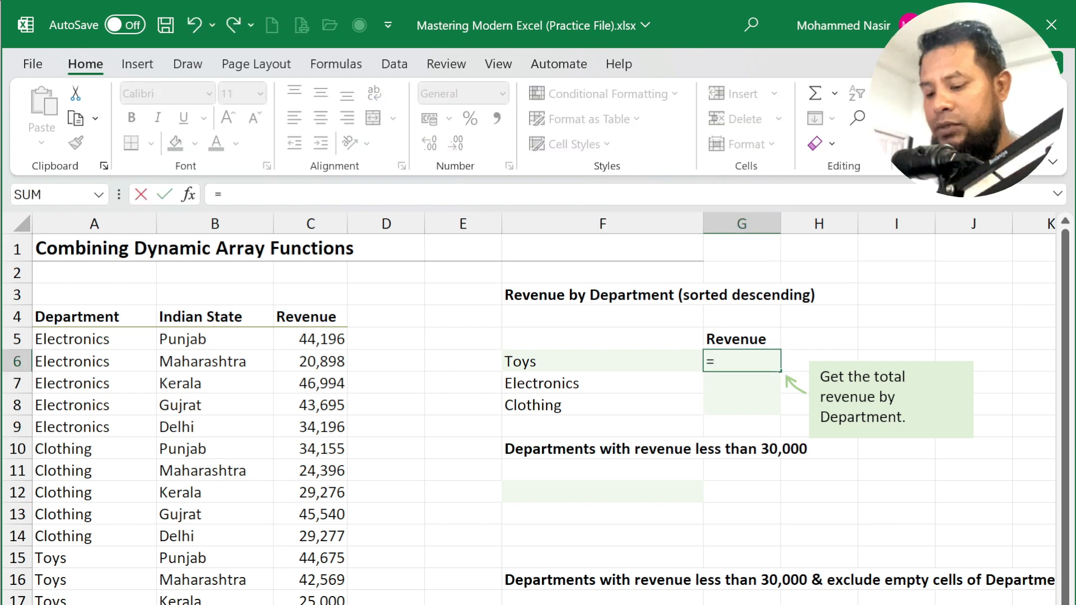
text(SUMI)
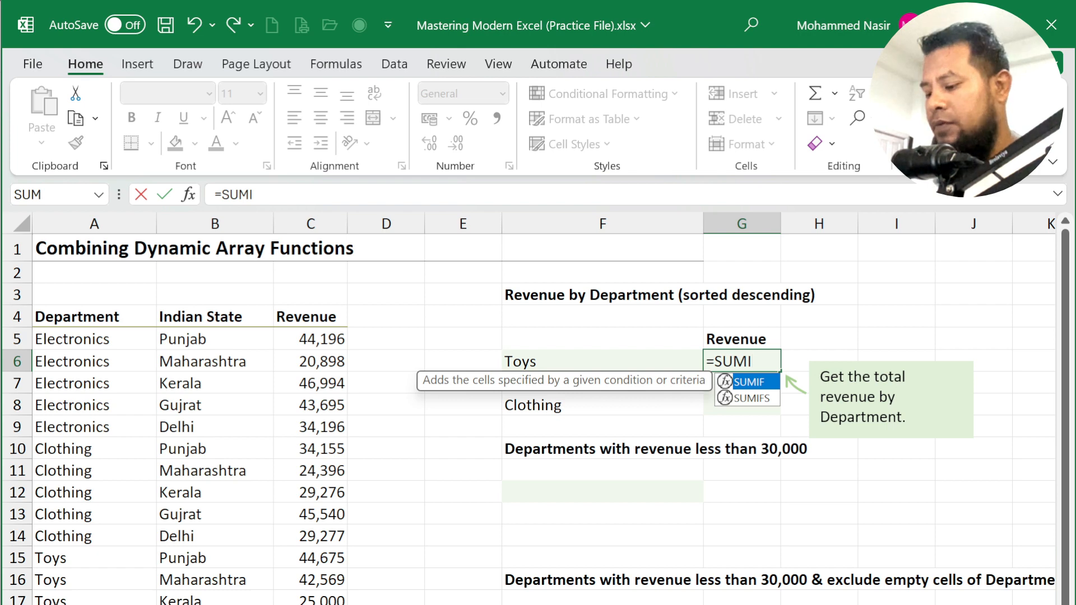
key(Tab)
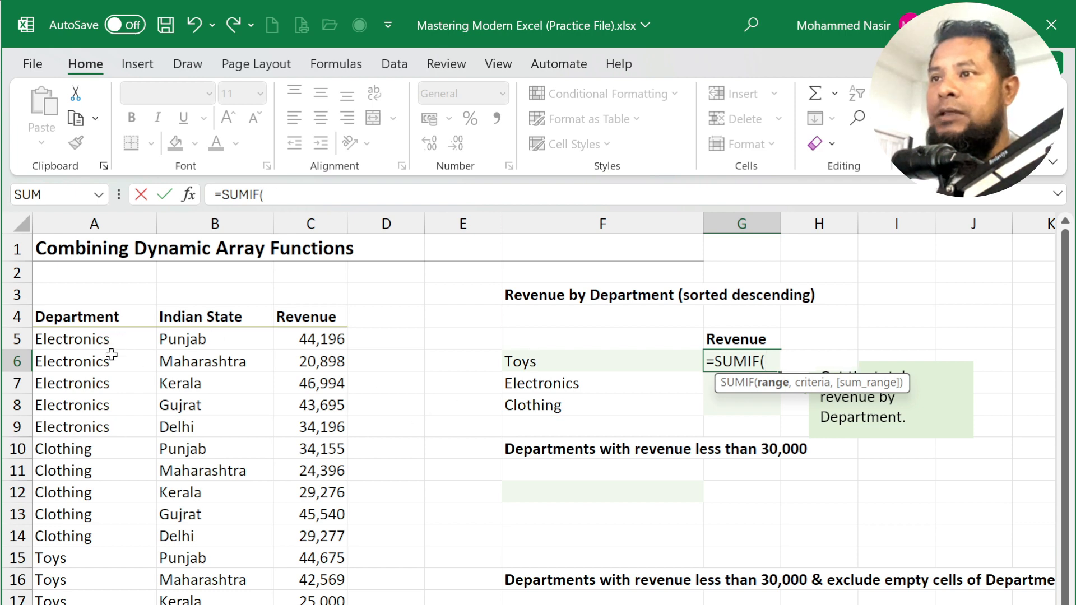
drag(108, 343, 101, 604)
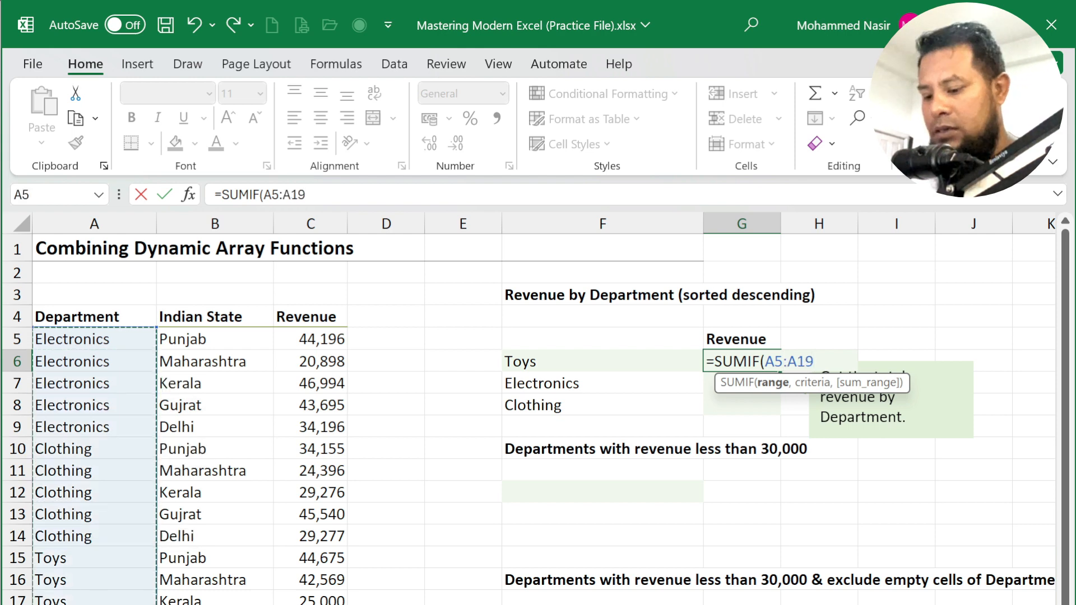
text(,)
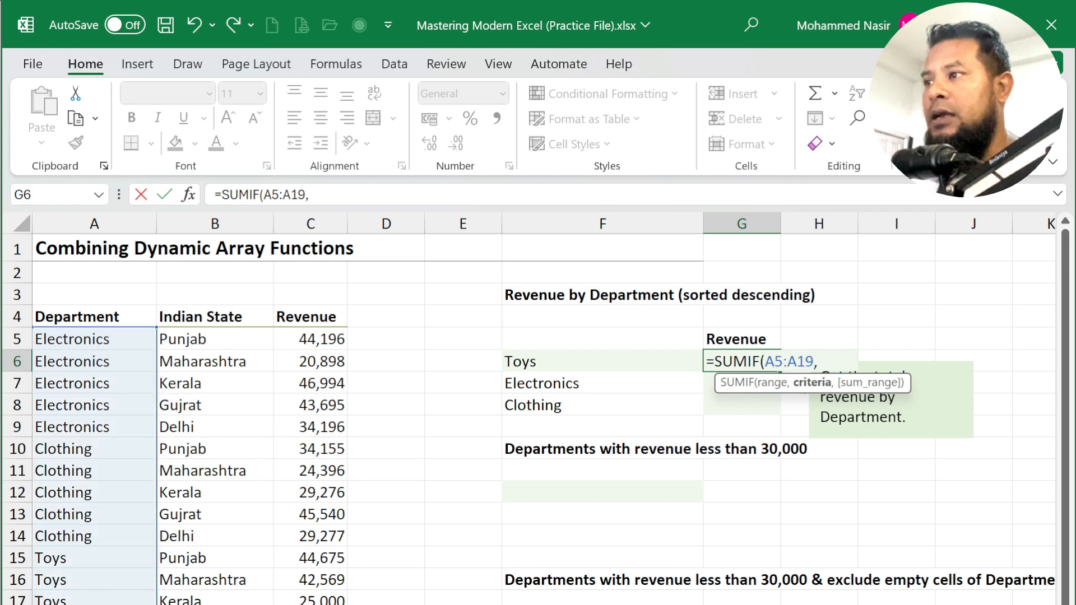
click(576, 361)
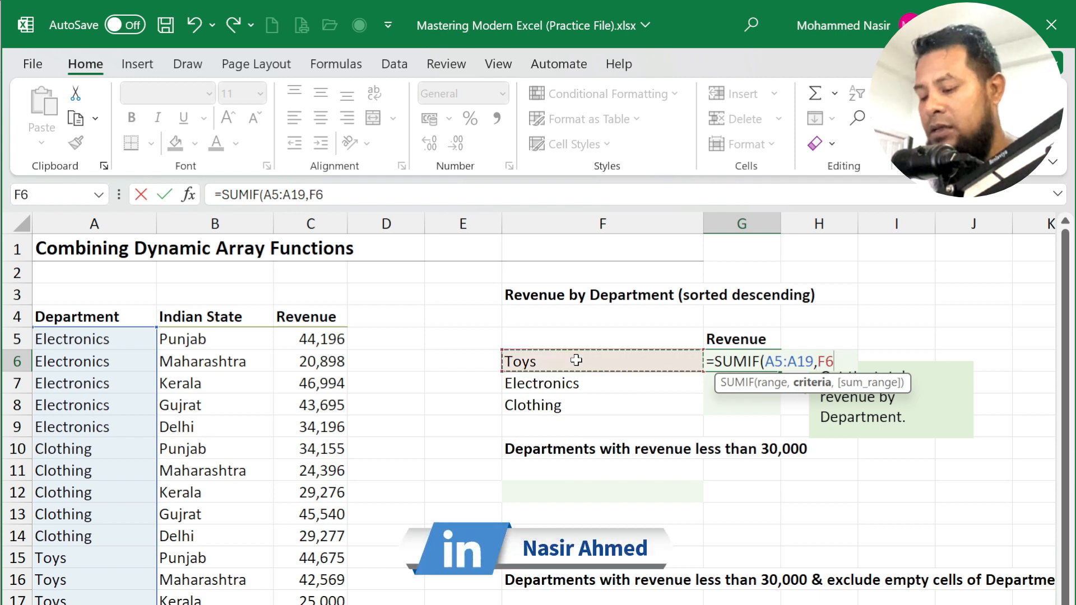
text(,)
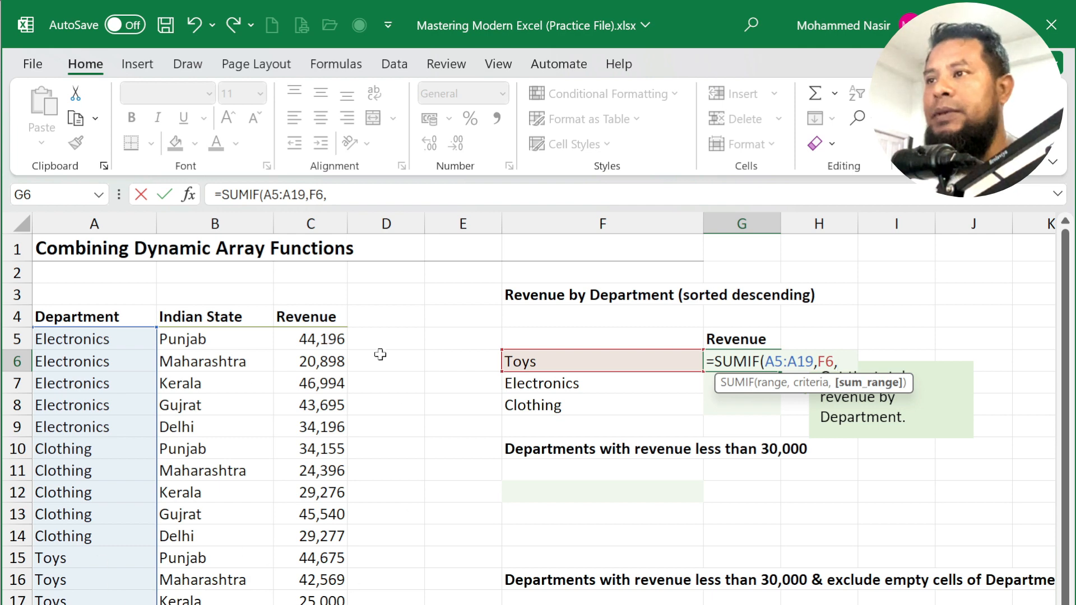
drag(329, 340, 322, 603)
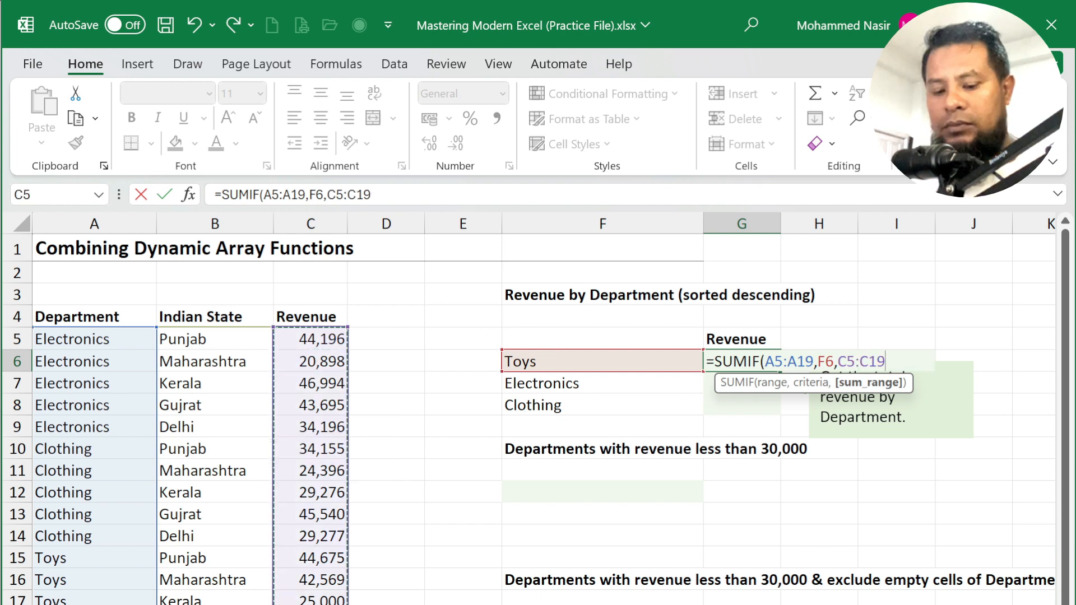
text())
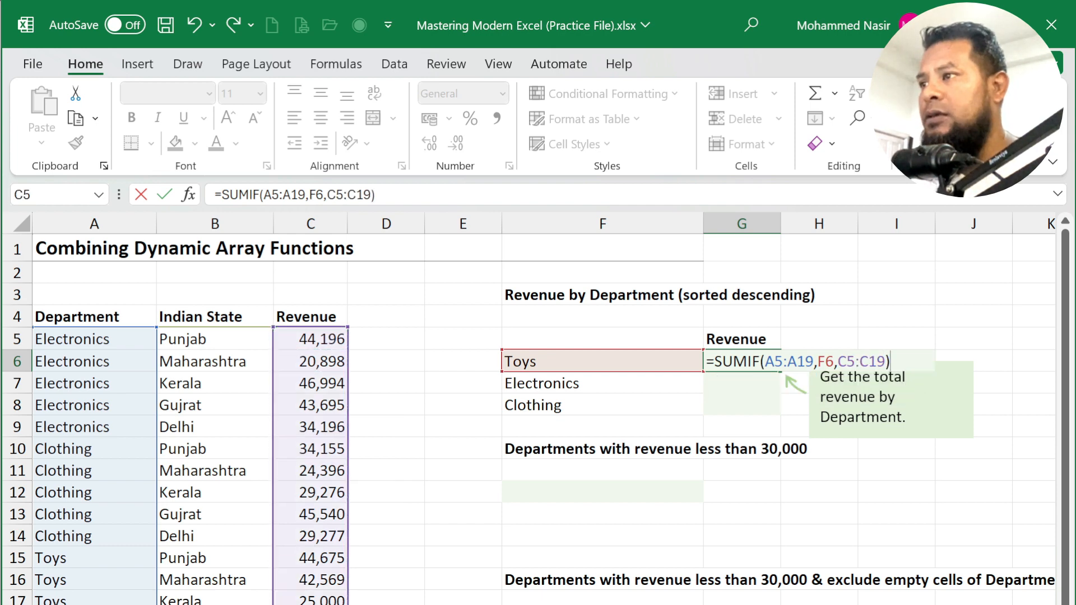
key(Return)
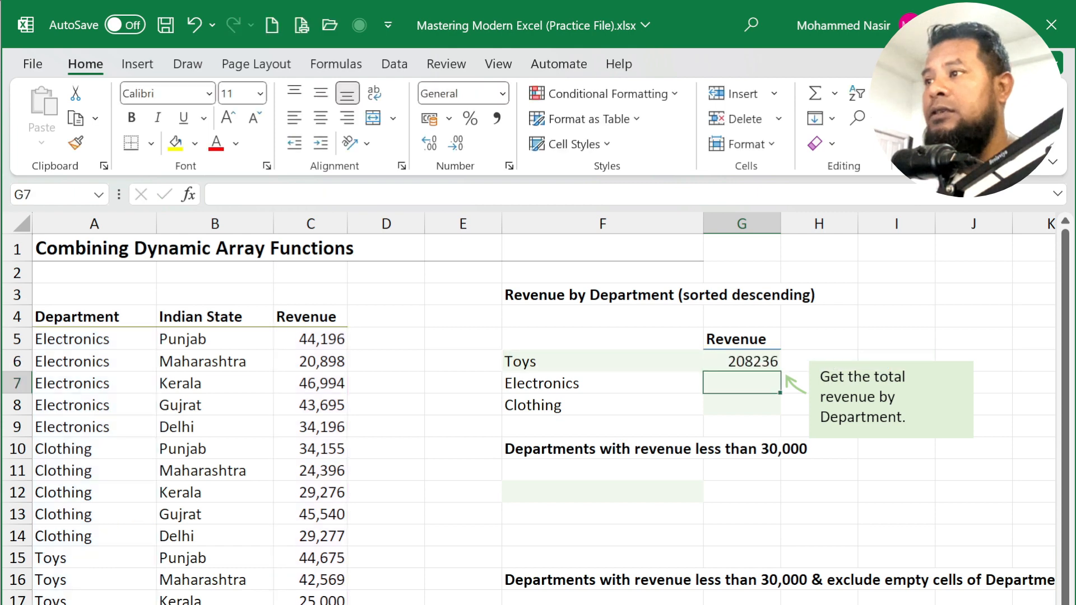
click(750, 365)
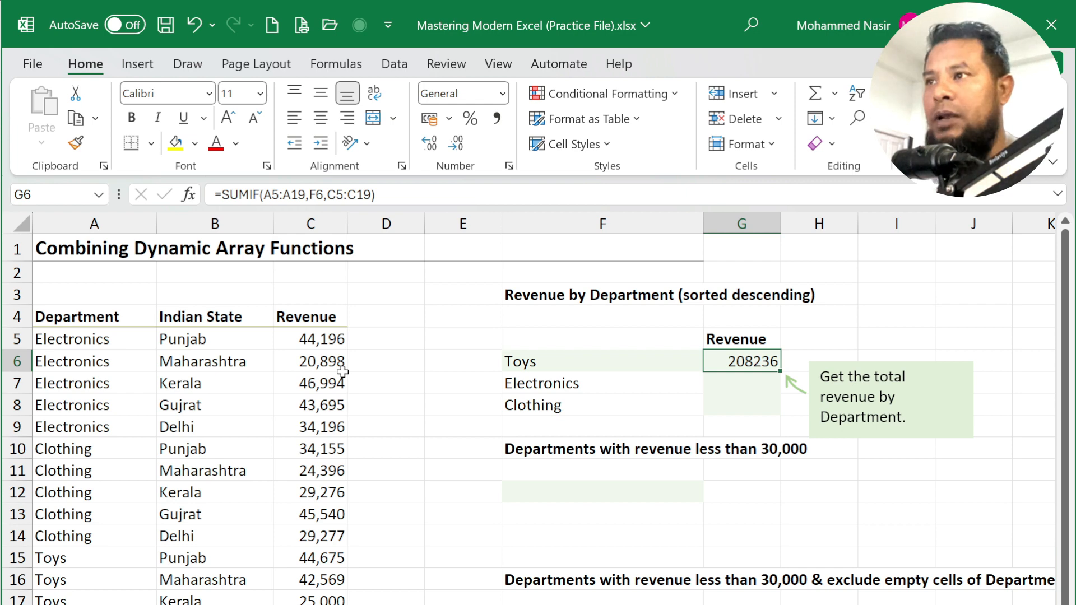
- Make the A5:A19 and C5:C19 ranges in G6's SUMIF absolute
double_click(271, 195)
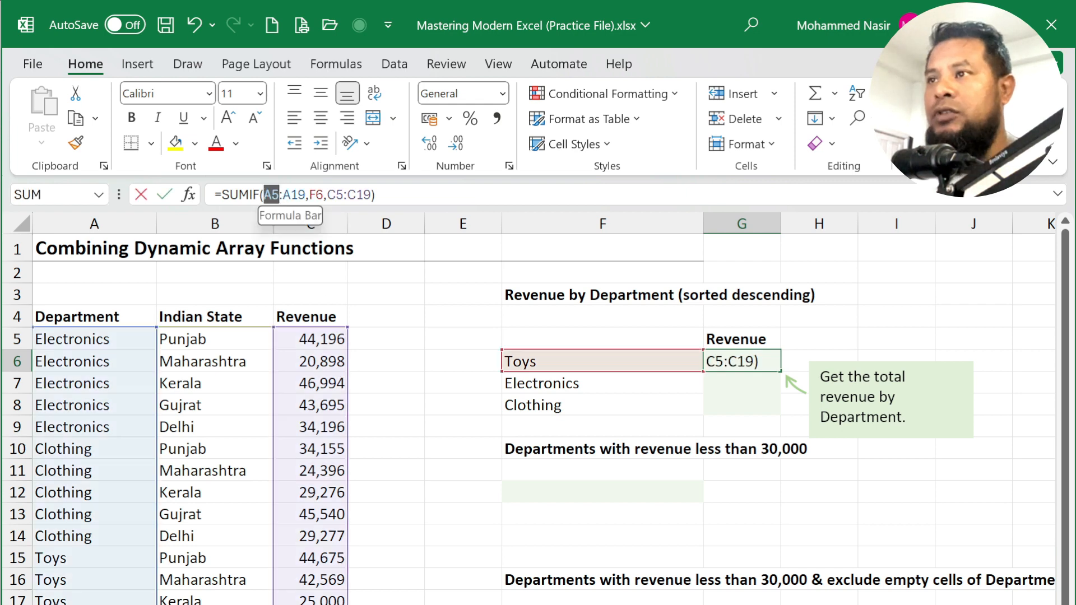
drag(271, 194, 305, 195)
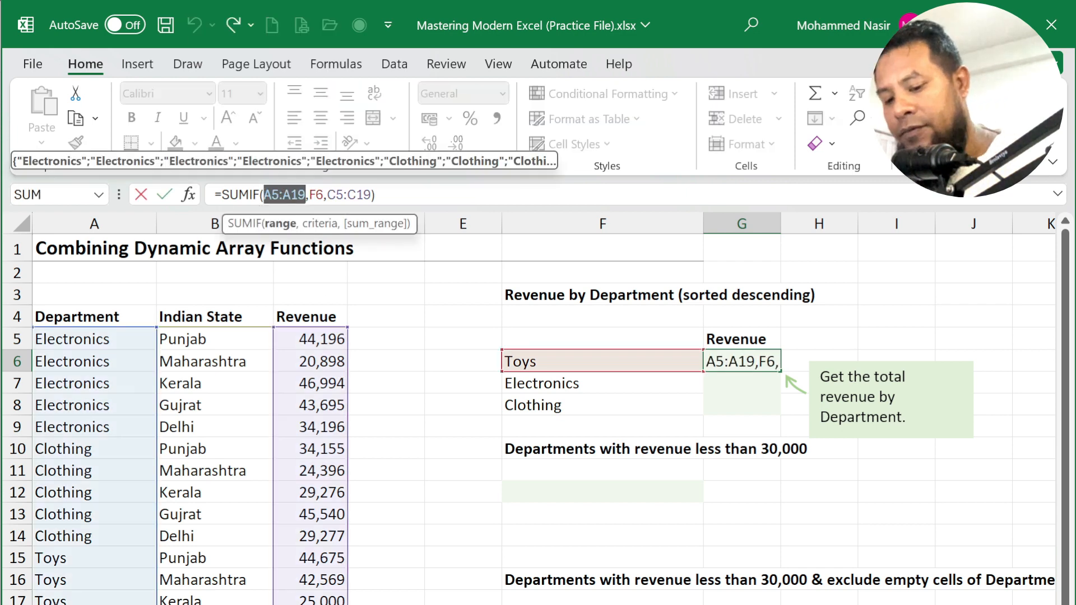
key(F4)
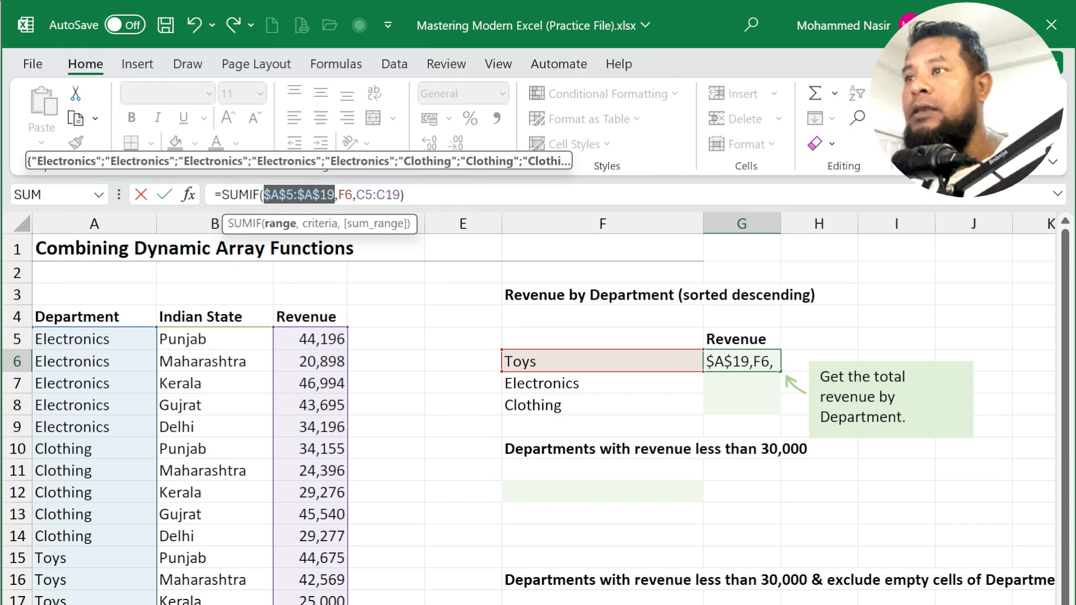
drag(356, 195, 400, 195)
key(F4)
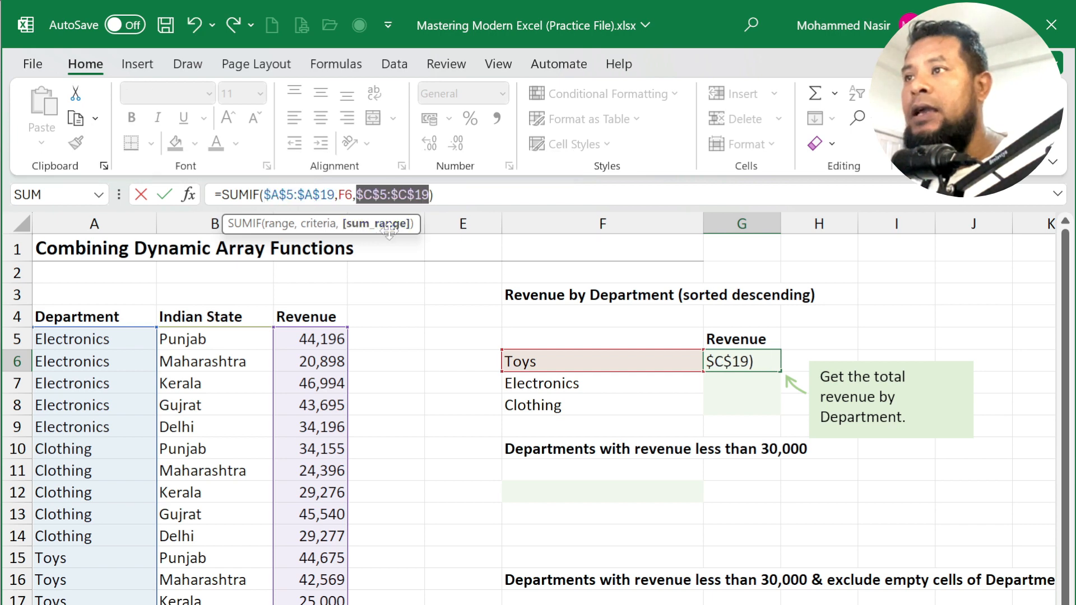
key(Return)
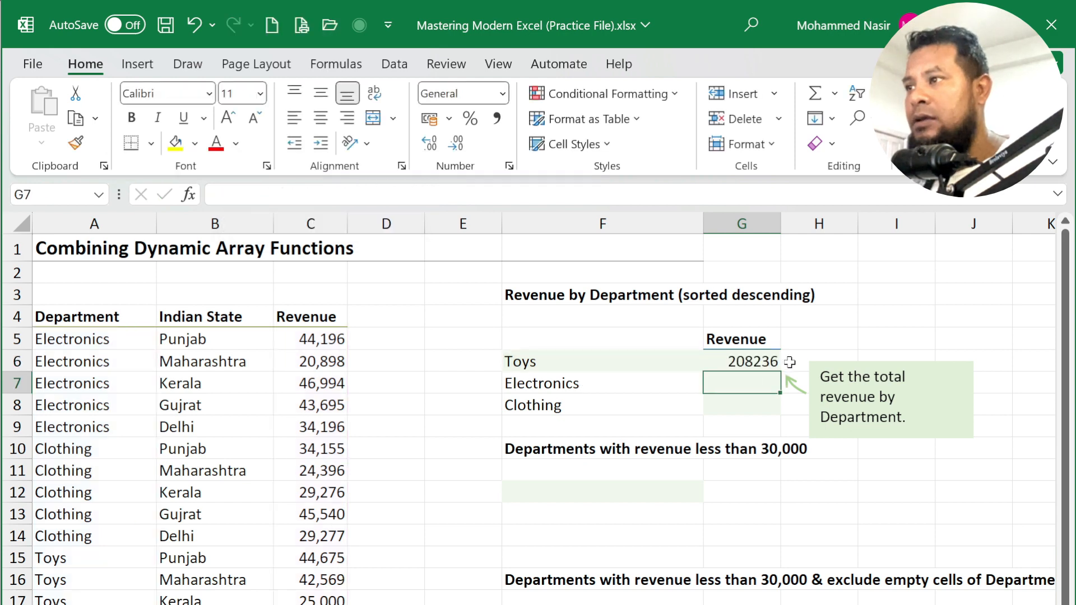
- Fill the SUMIF down to G8, giving Electronics 189979 and Clothing 162644, then select F12
click(775, 362)
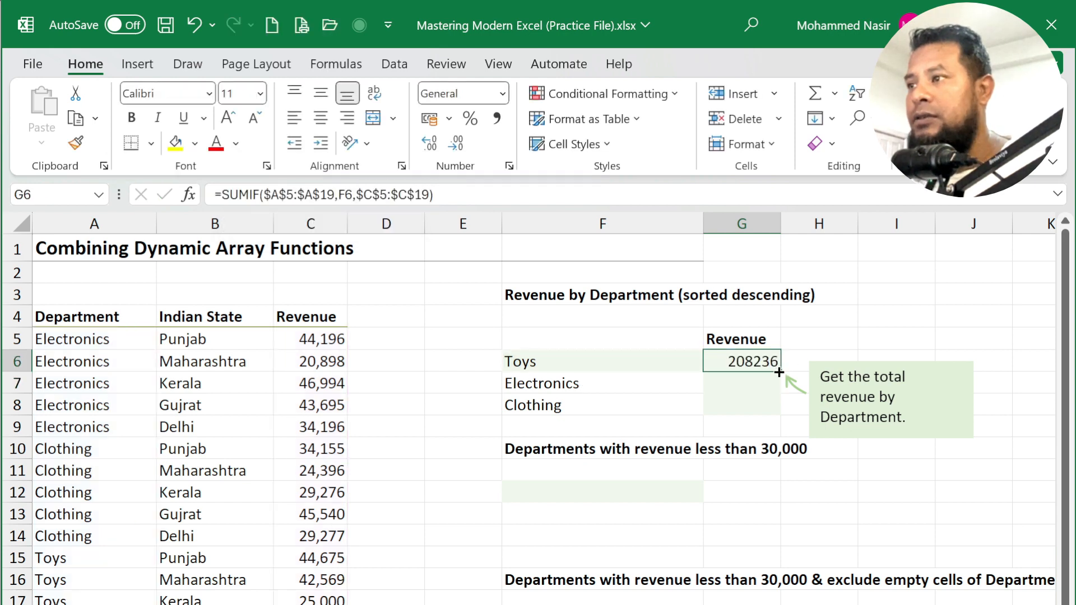
mouse_move(780, 372)
mouse_down()
mouse_move(776, 434)
mouse_move(776, 417)
mouse_up()
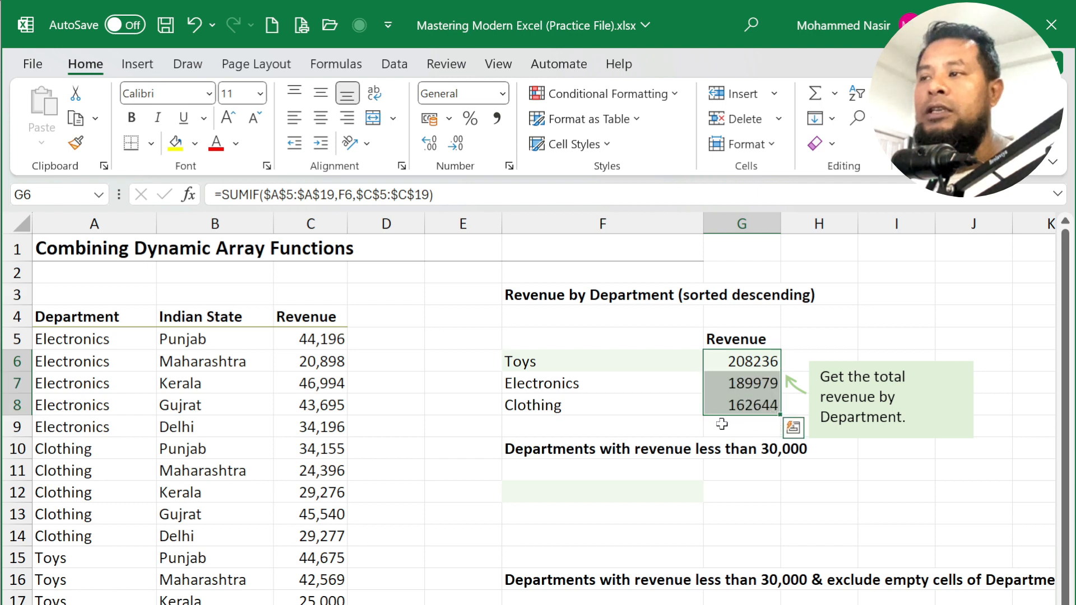
click(666, 418)
click(591, 489)
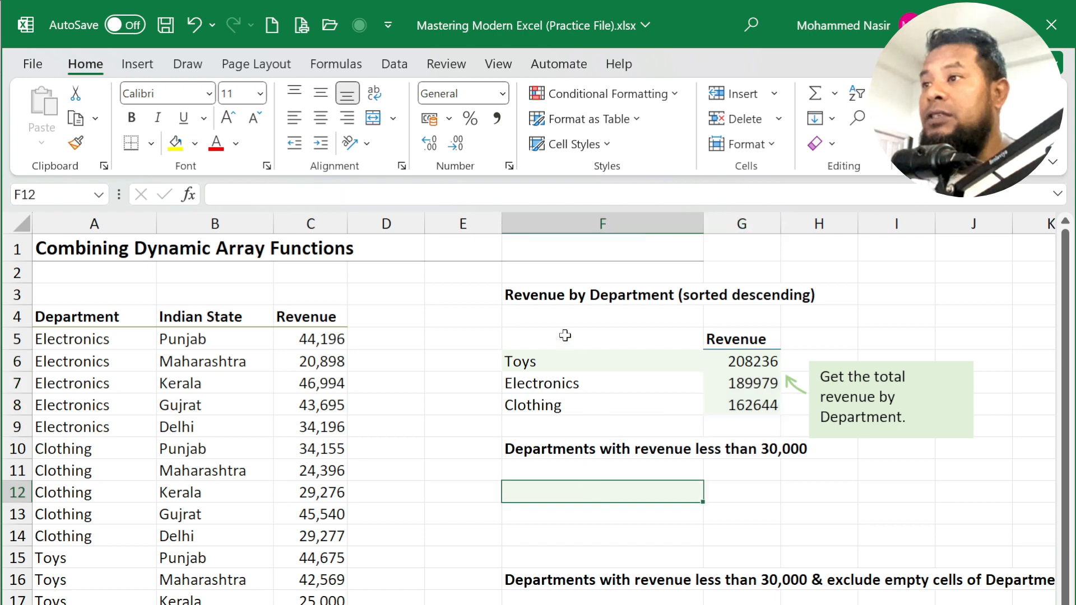
click(555, 363)
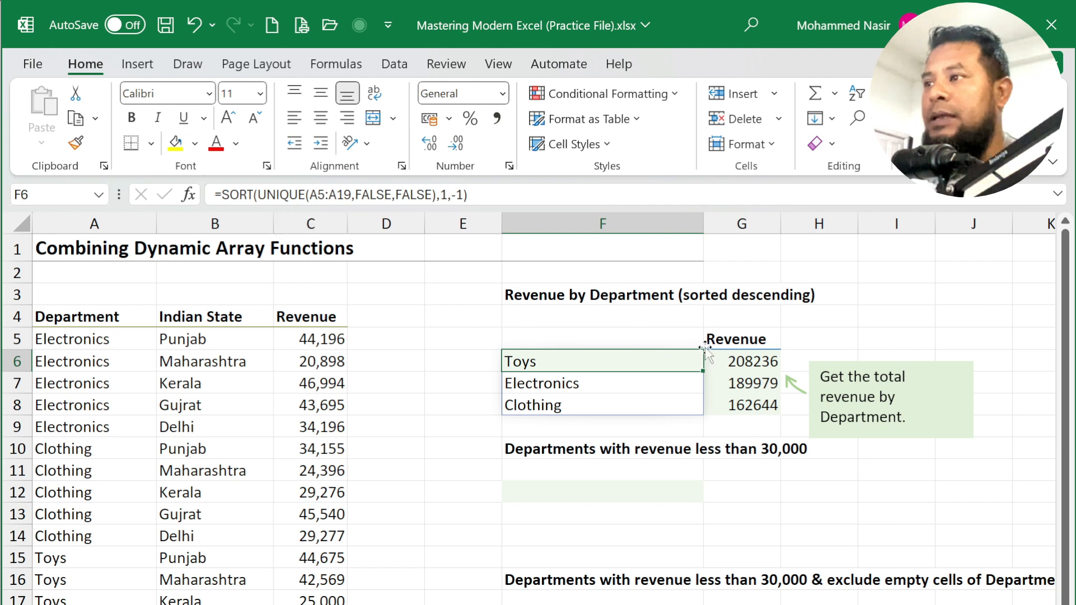
click(731, 359)
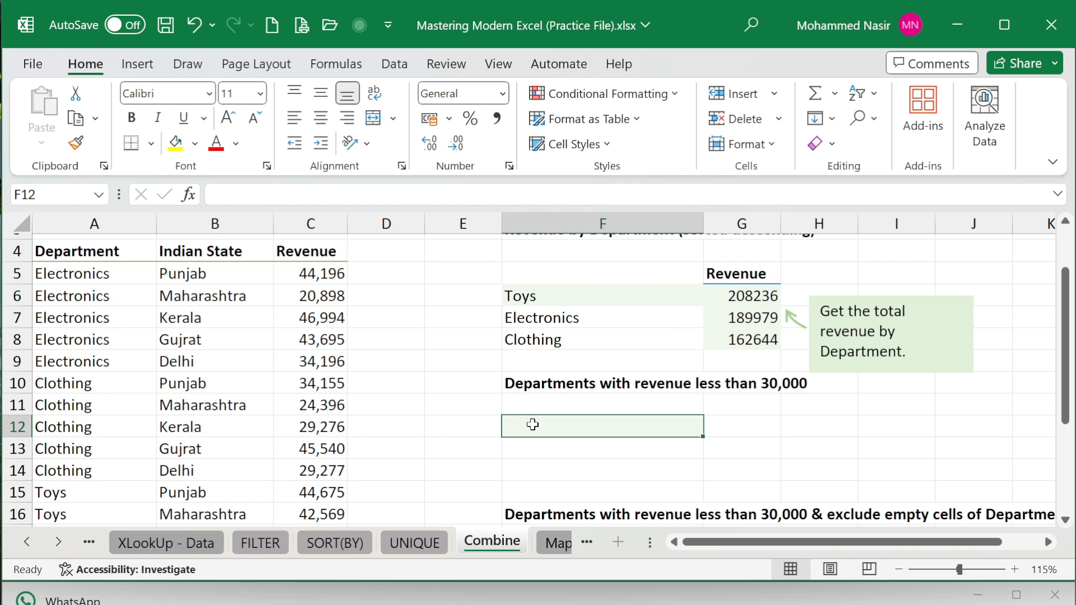
- Start a FILTER formula in F12 with A5:A19 as the array
text(=FIL)
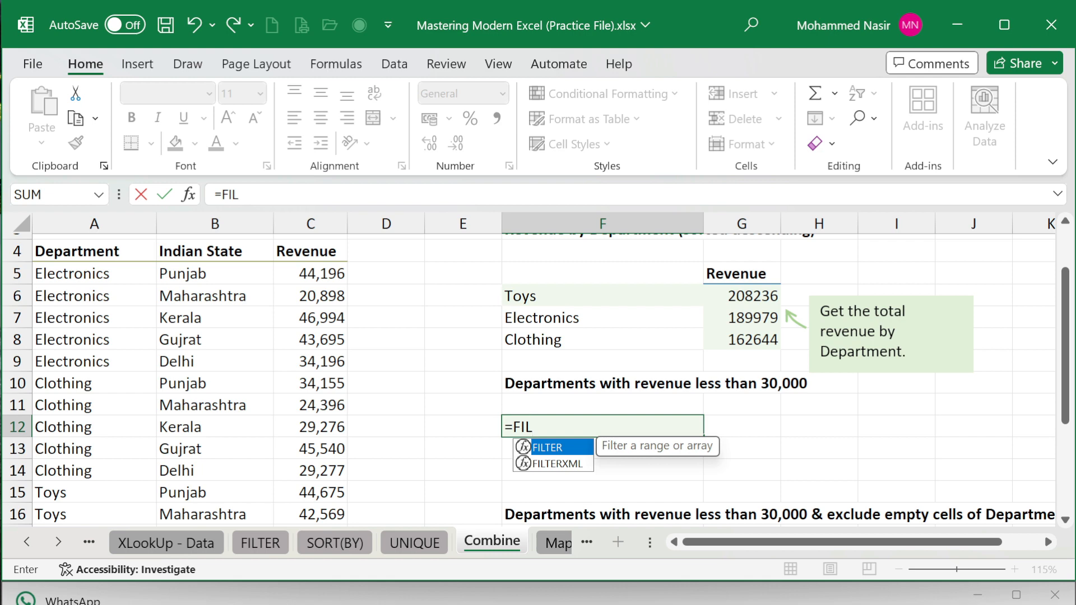
key(Tab)
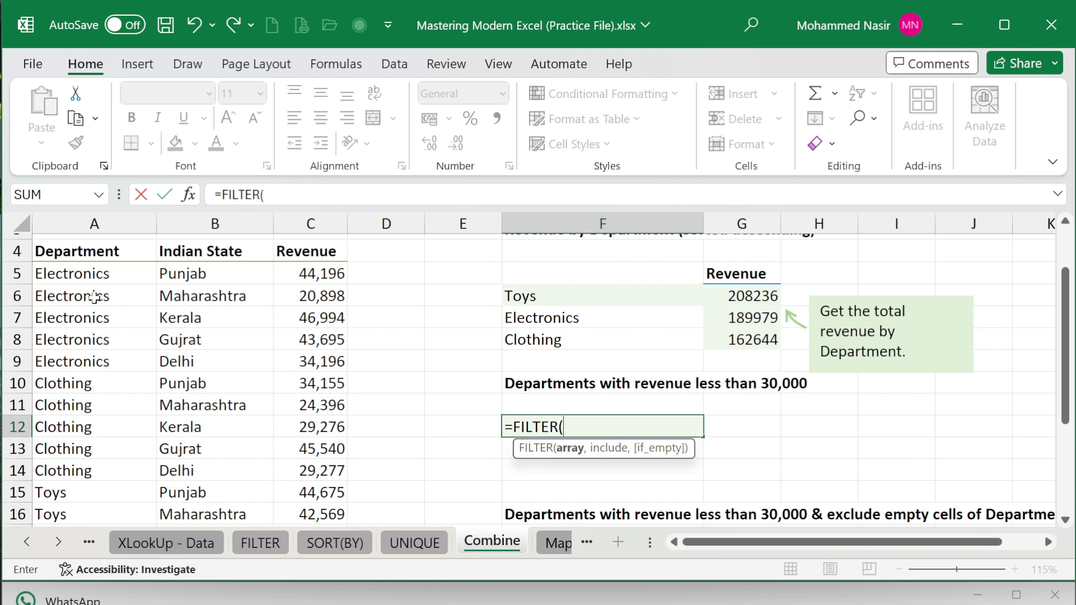
click(99, 273)
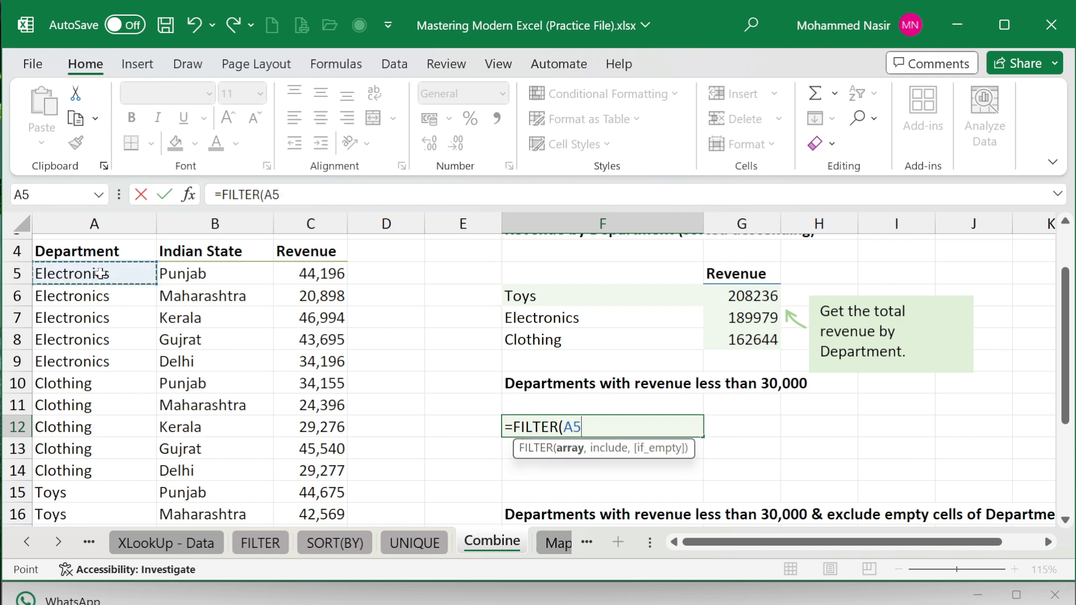
key(ctrl+shift+Down)
scroll(99, 273, down, 1)
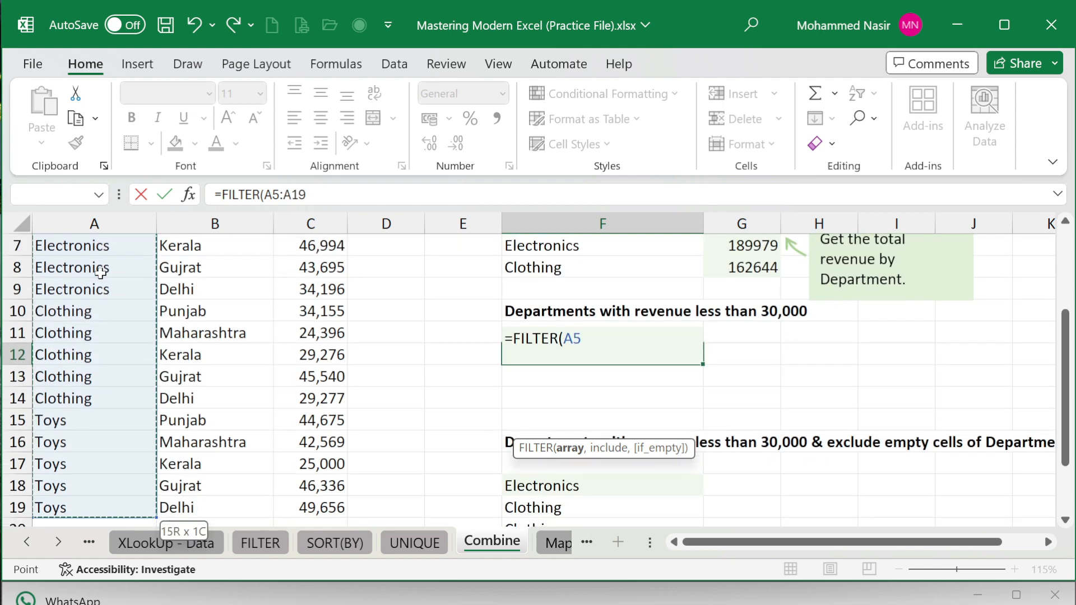
text(,)
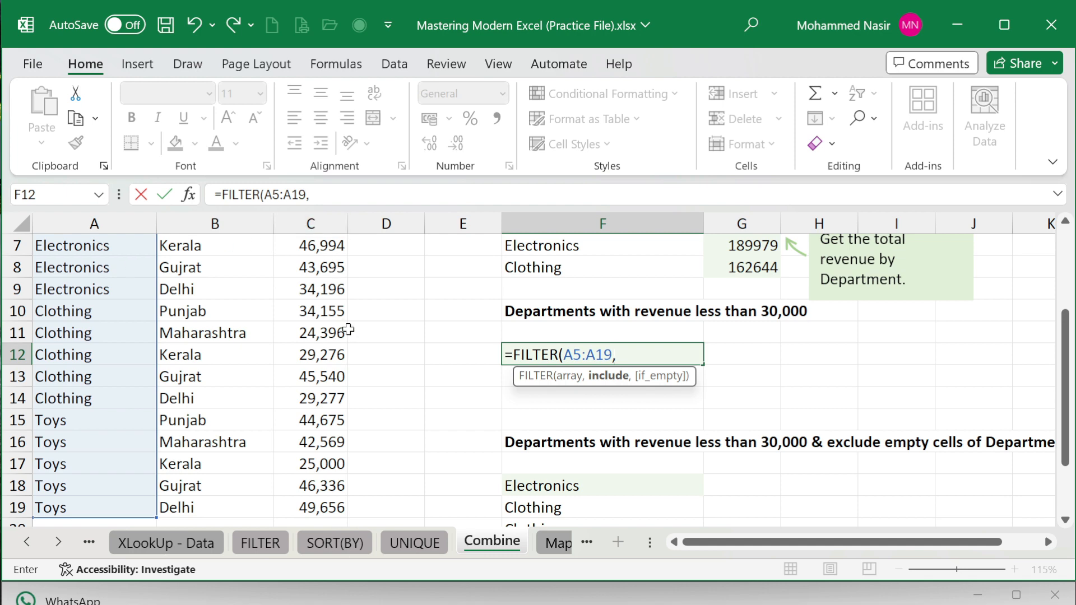
scroll(348, 331, up, 2)
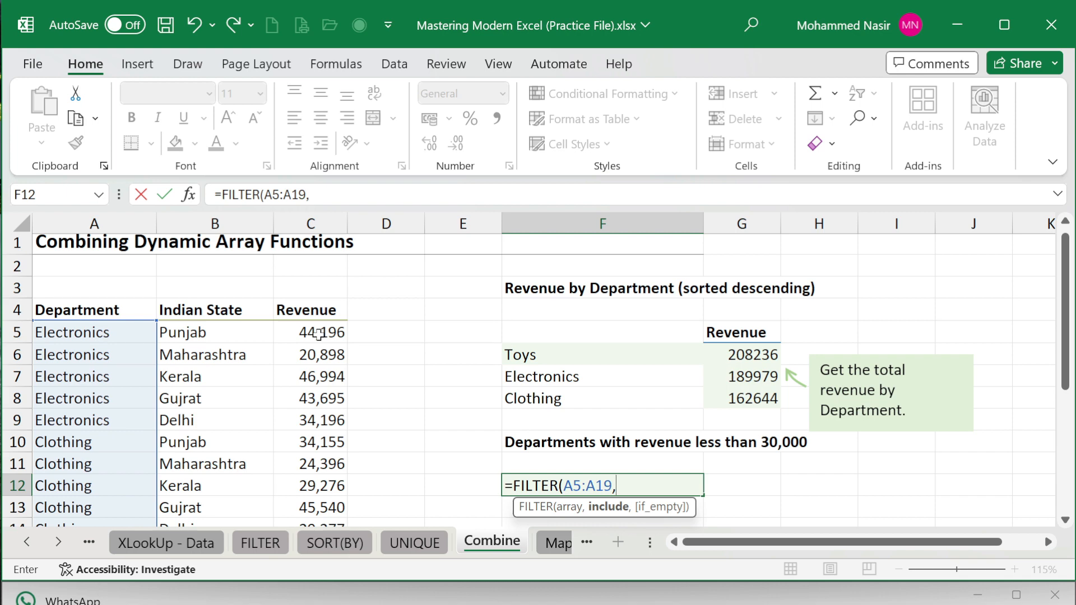
- Add the condition C5:C19<30000 and commit the FILTER, which shows #SPILL!
click(319, 334)
key(ctrl+shift+Down)
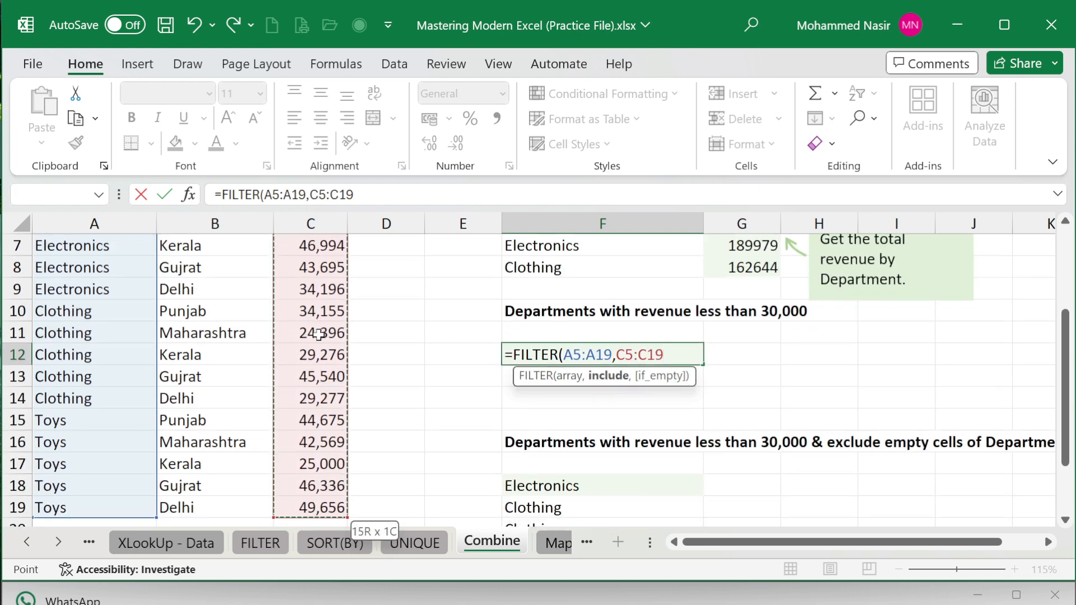
text(,)
key(BackSpace)
text(<)
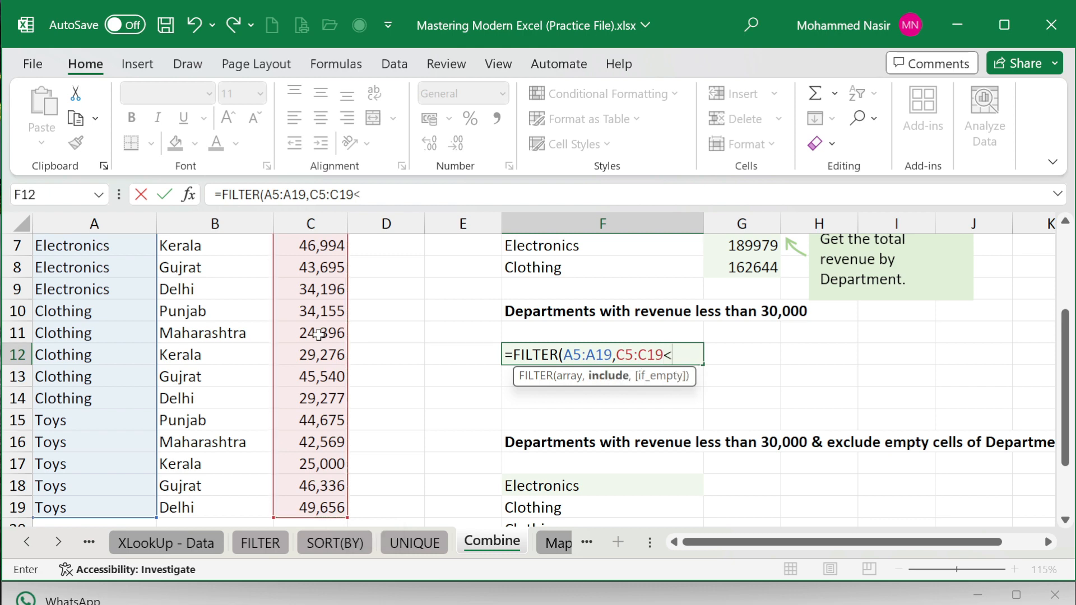
text(30000)
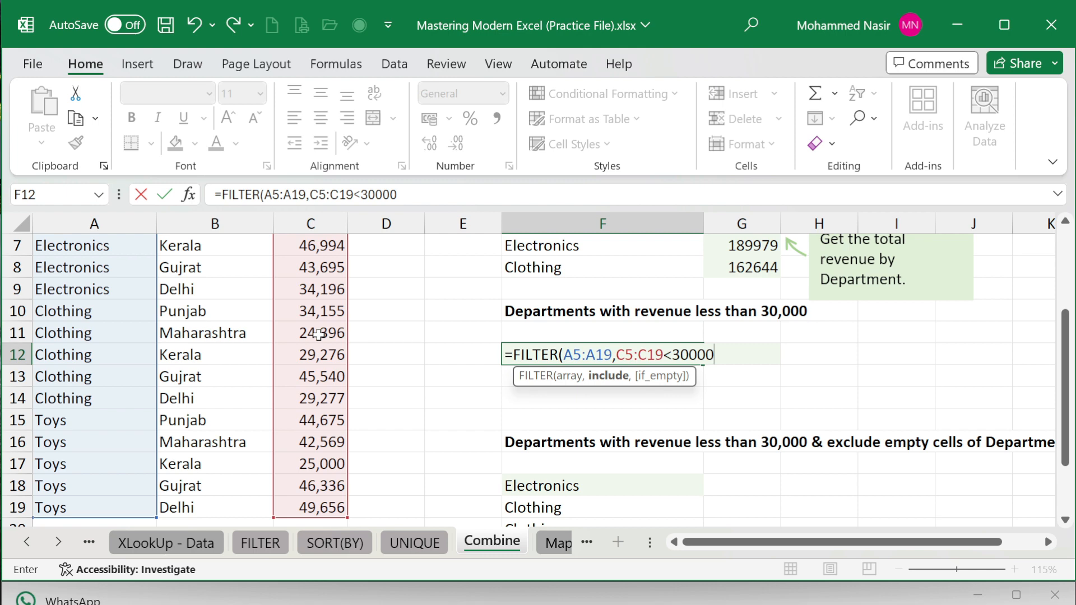
text())
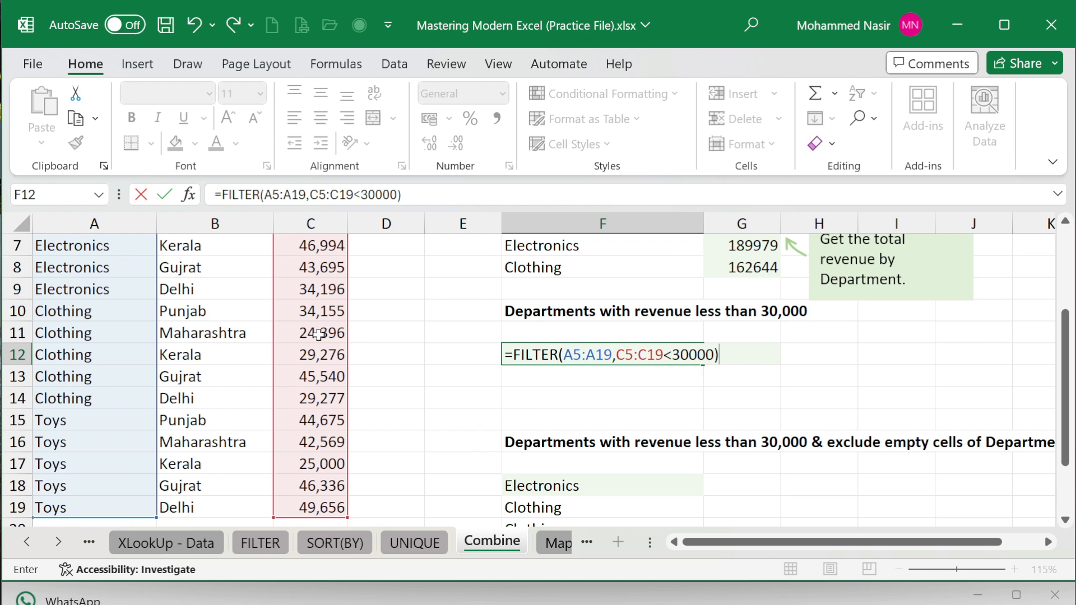
key(Return)
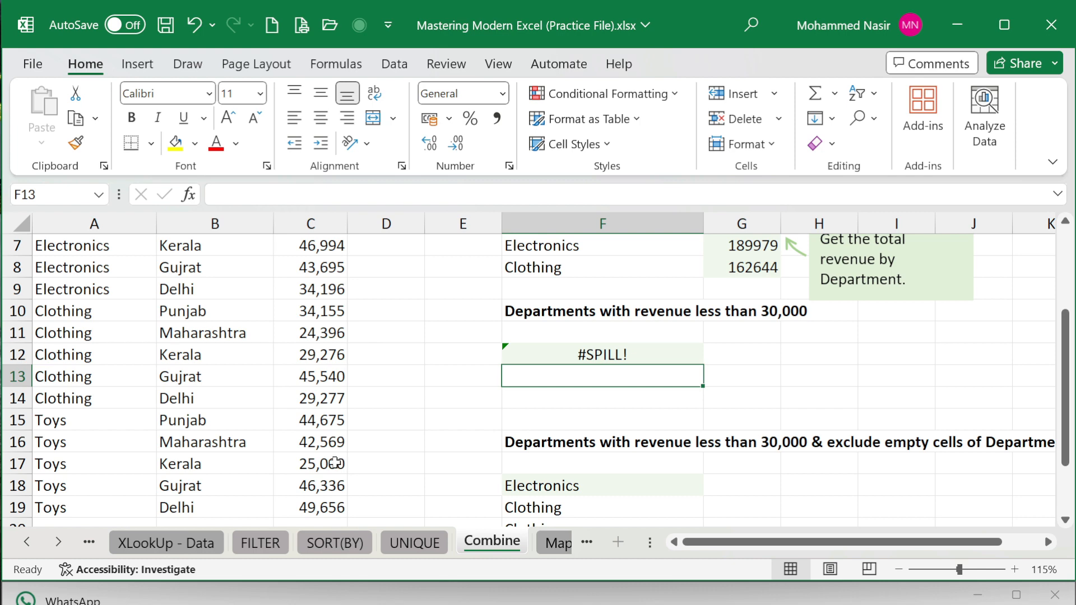
- Move the exclude-empty-cells heading from F16 to F17 and delete the old formula in F18
double_click(523, 442)
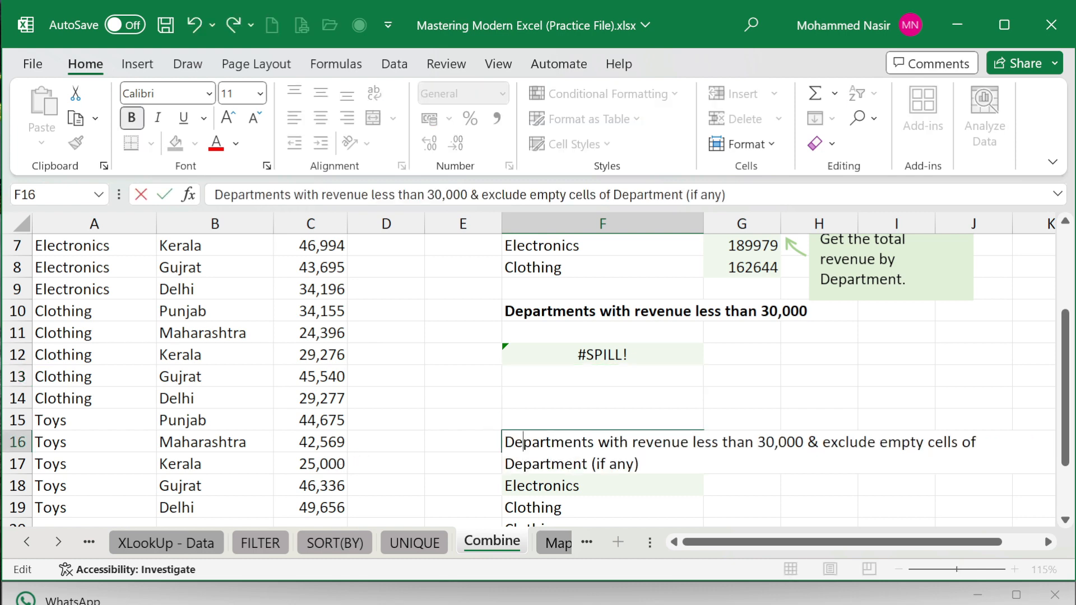
click(488, 440)
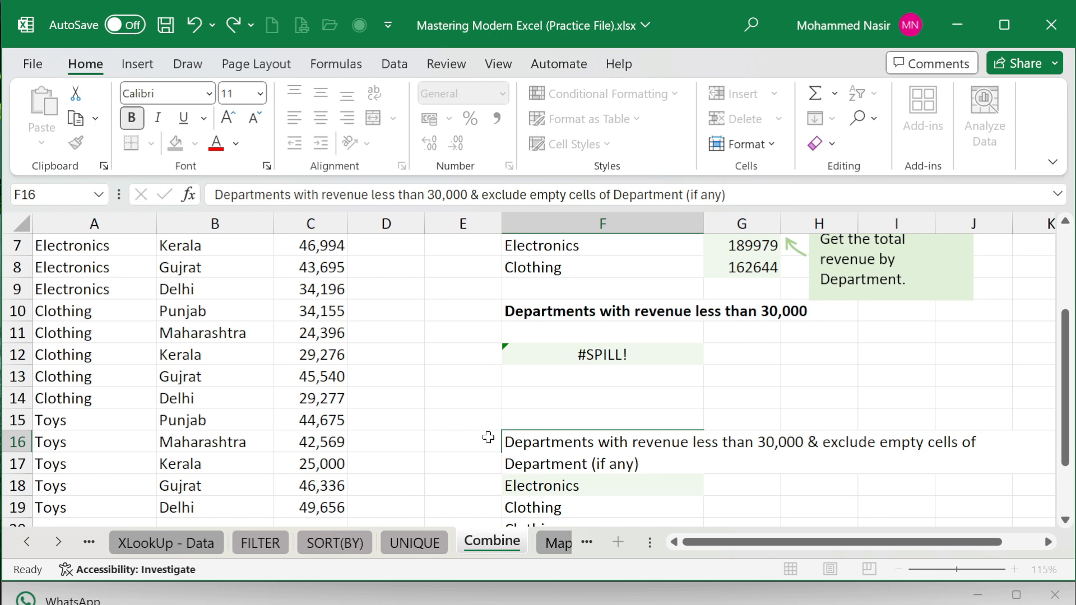
click(519, 442)
key(ctrl+c)
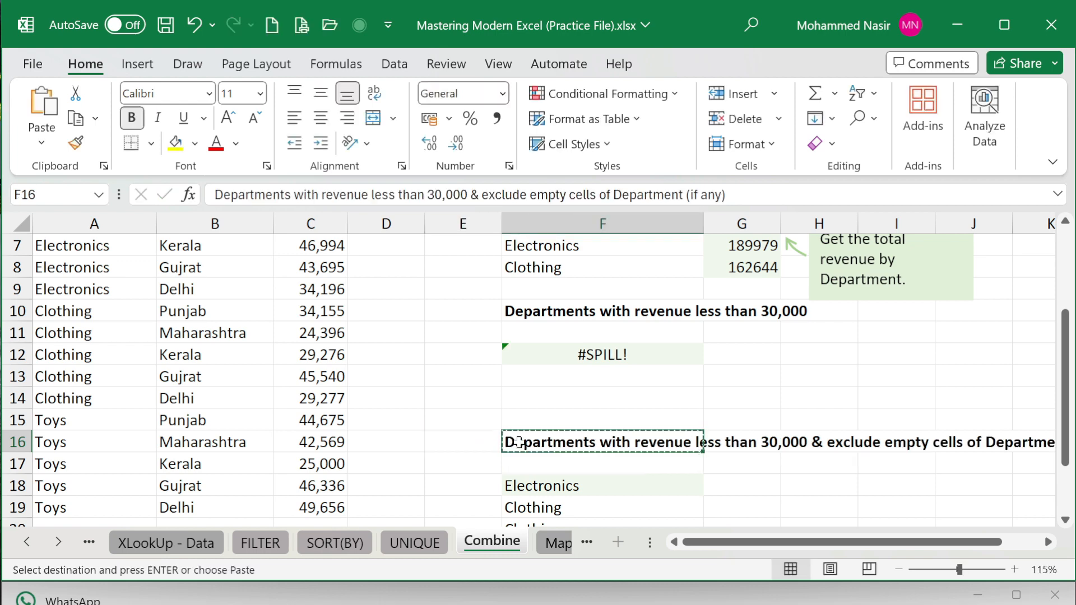
click(519, 461)
key(ctrl+v)
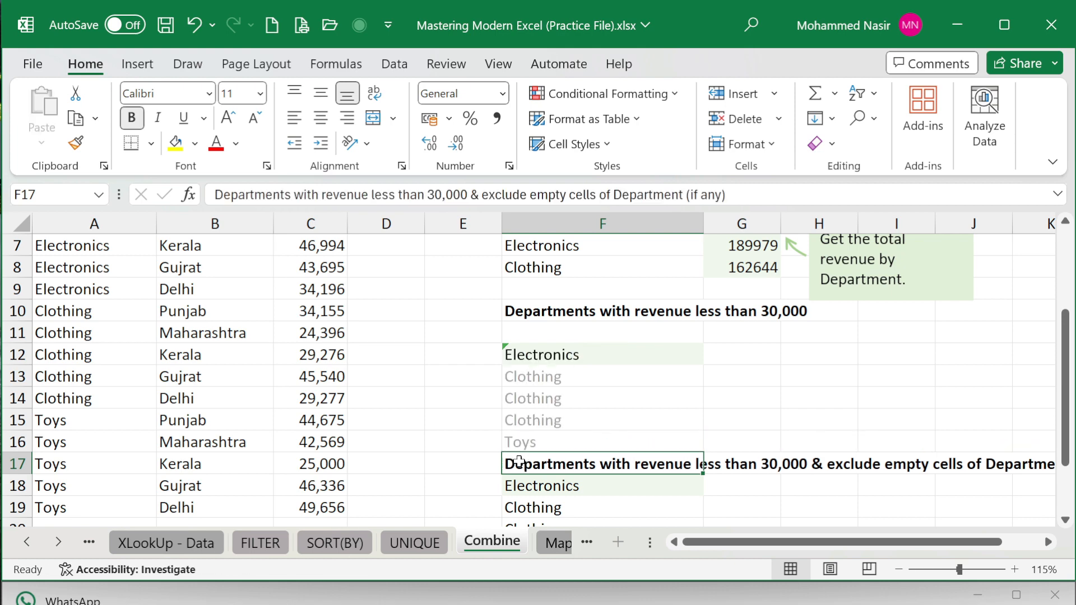
click(524, 487)
key(Delete)
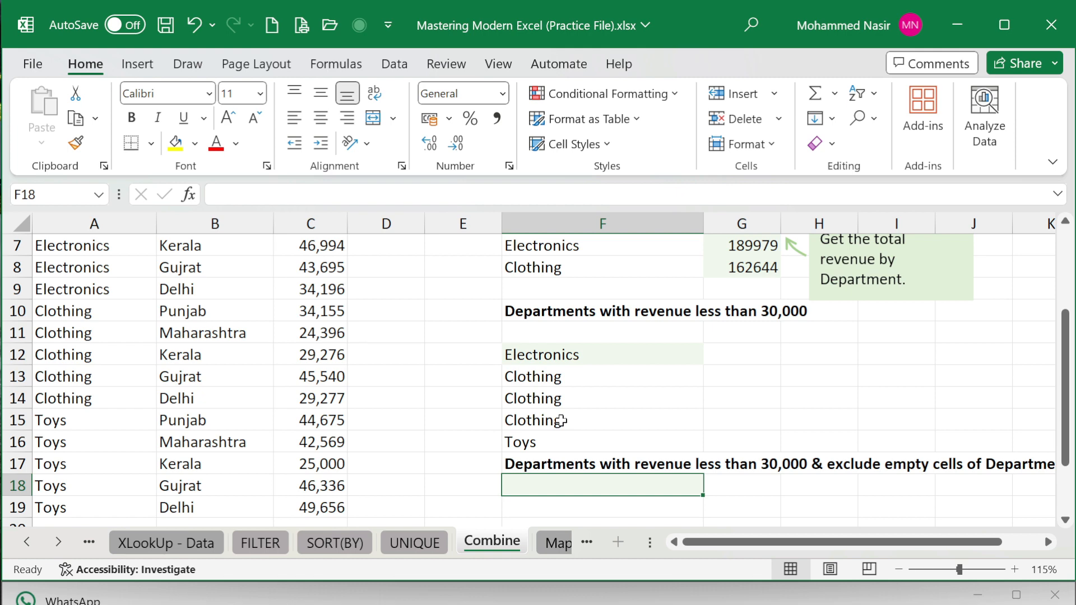
- Change F12 to =UNIQUE(FILTER(A5:A19,C5:C19<30000)) so duplicate departments disappear
double_click(585, 355)
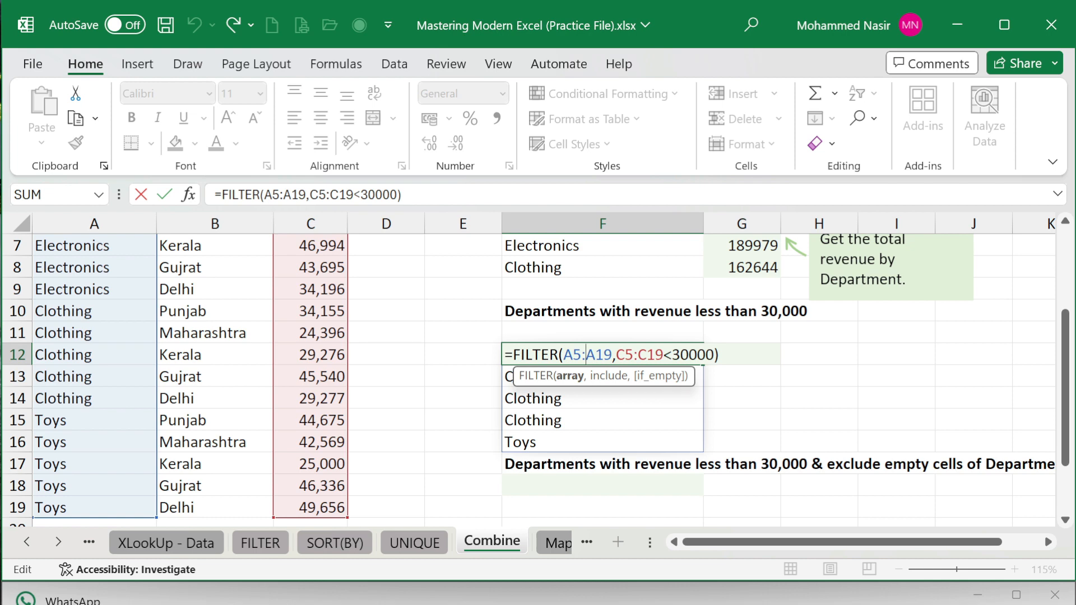
click(222, 195)
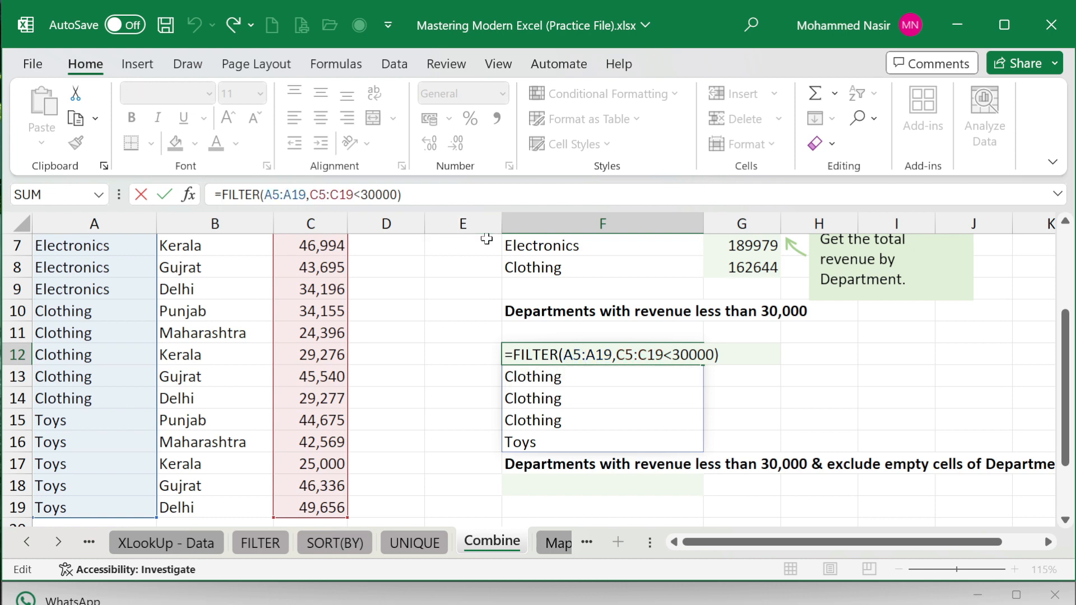
text(UNI)
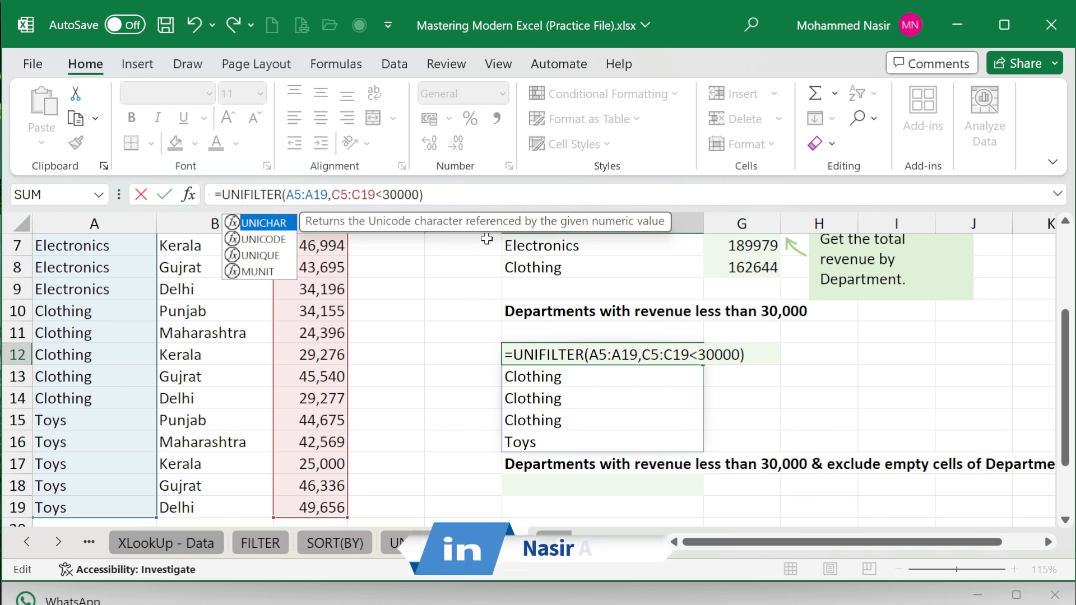
key(Down)
key(Down)
key(Tab)
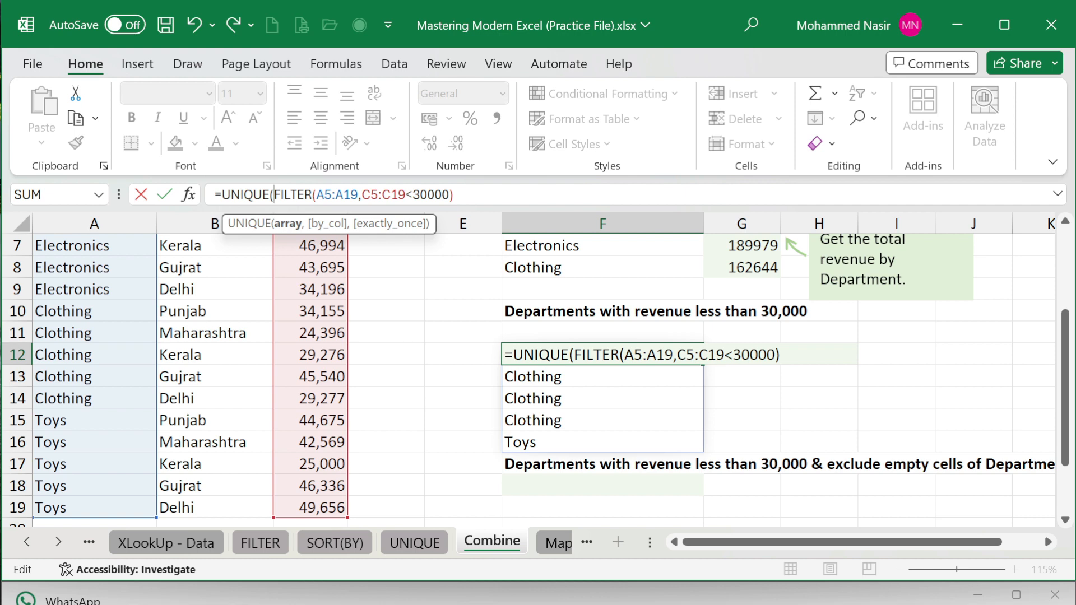
click(549, 188)
text())
key(Return)
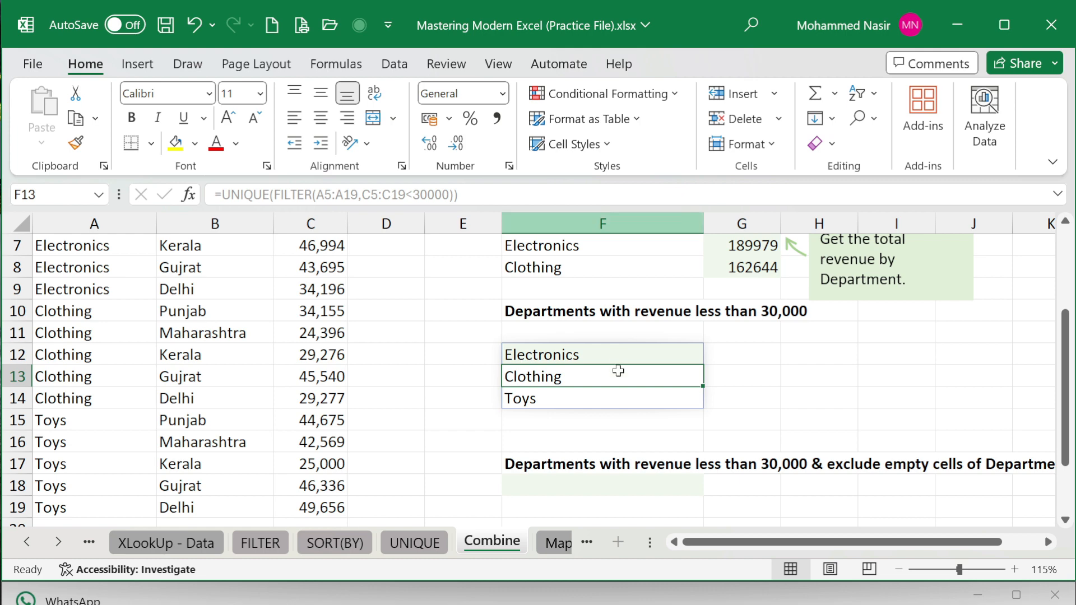
scroll(626, 397, down, 1)
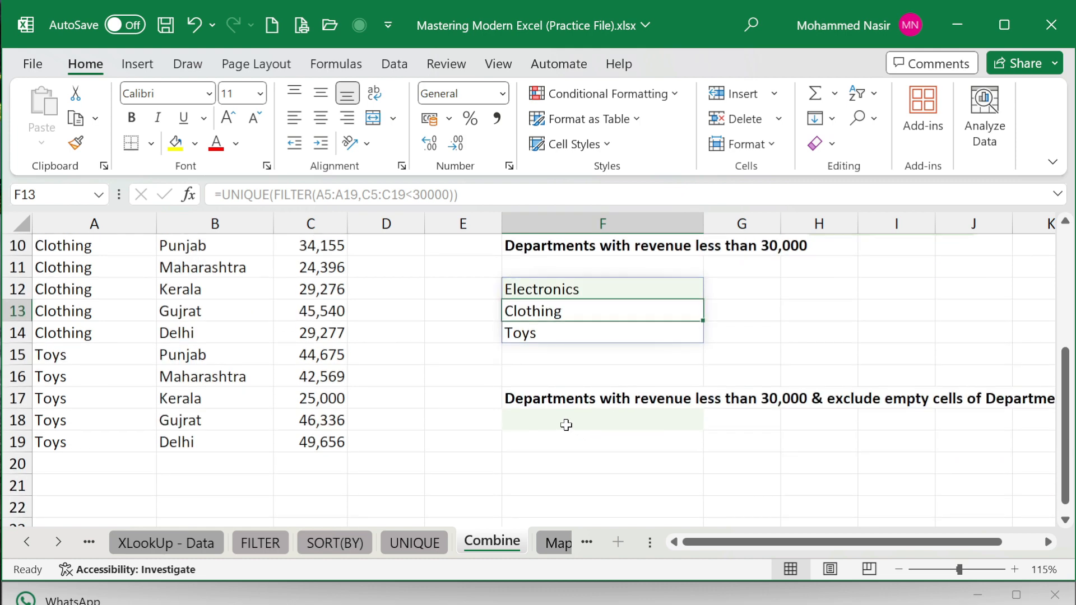
drag(704, 548, 746, 548)
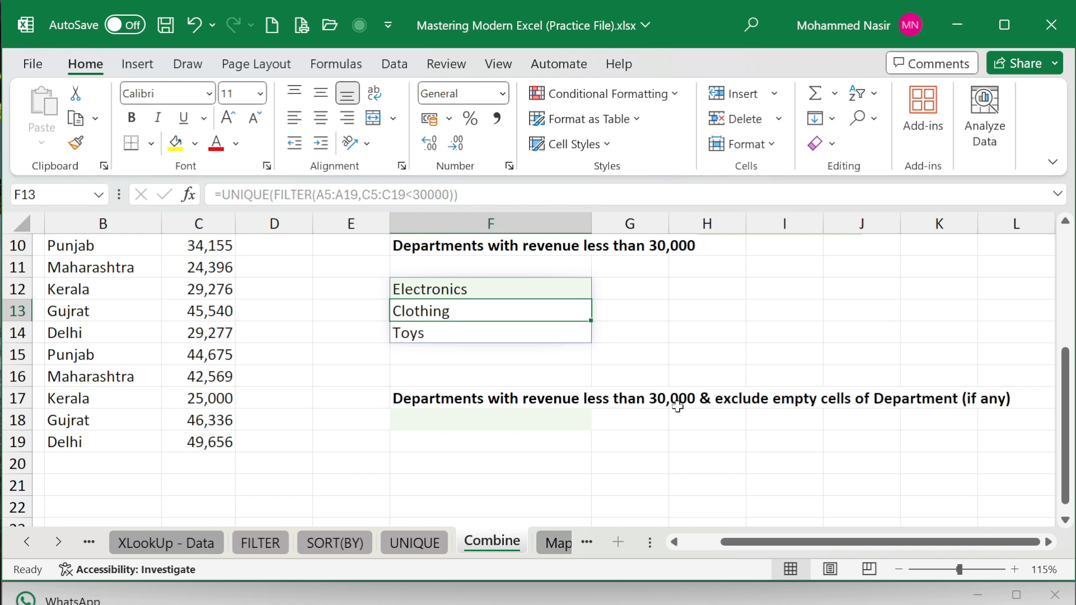
drag(731, 543, 692, 543)
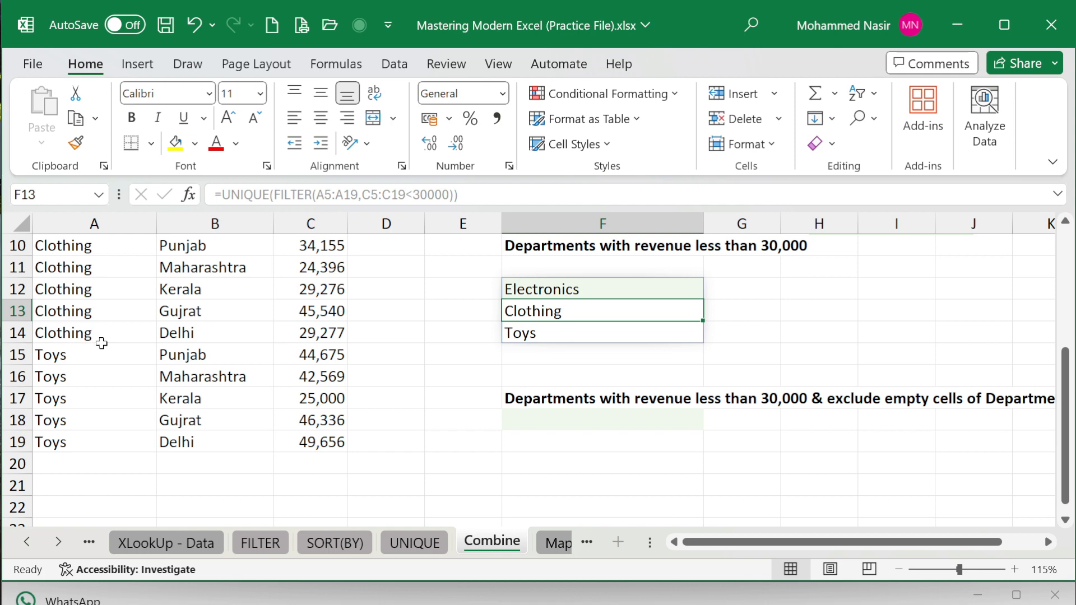
click(532, 417)
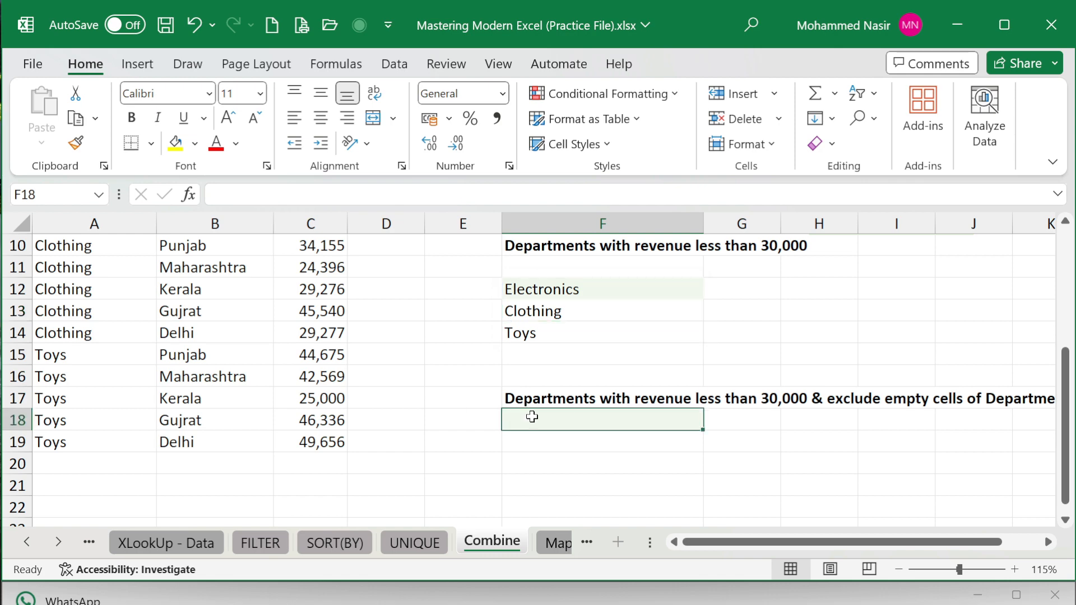
- In F18, start a FILTER formula with A5:A19 as the department array
text(=)
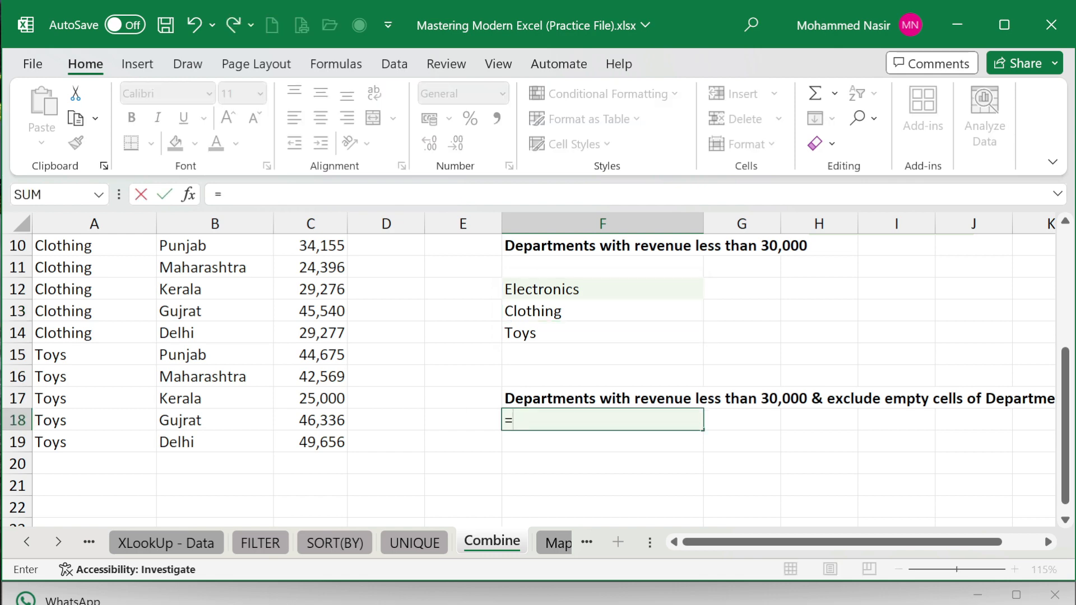
text(FIL)
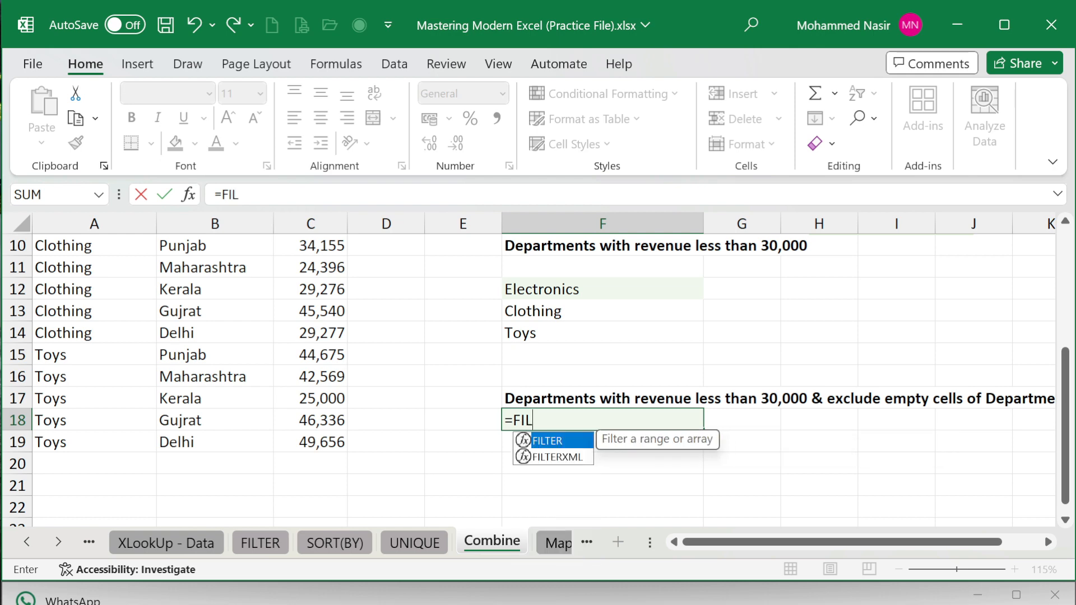
scroll(532, 417, down, 1)
key(Tab)
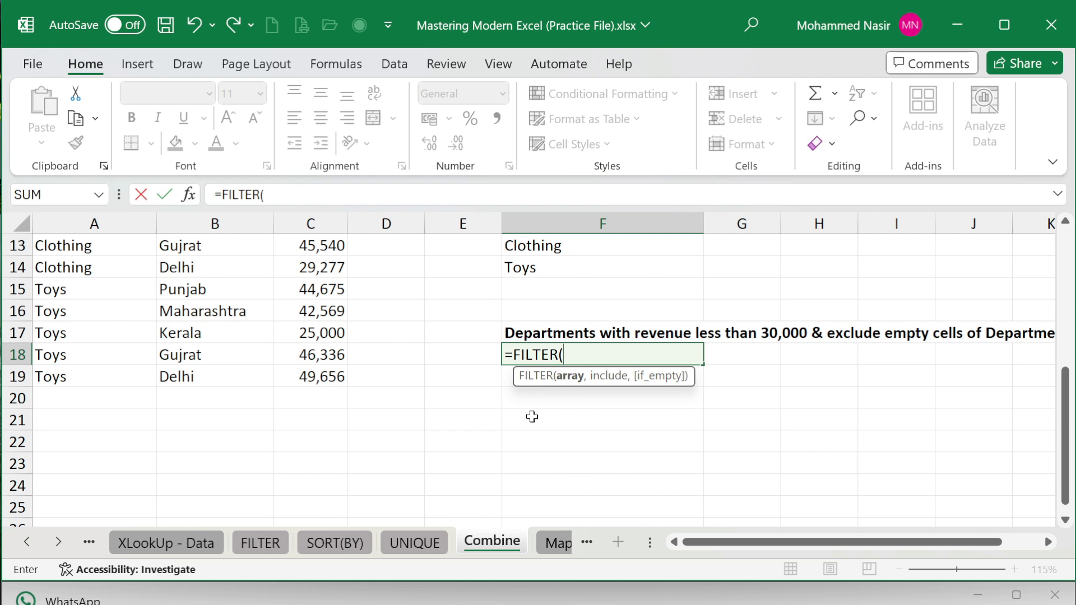
scroll(226, 429, up, 3)
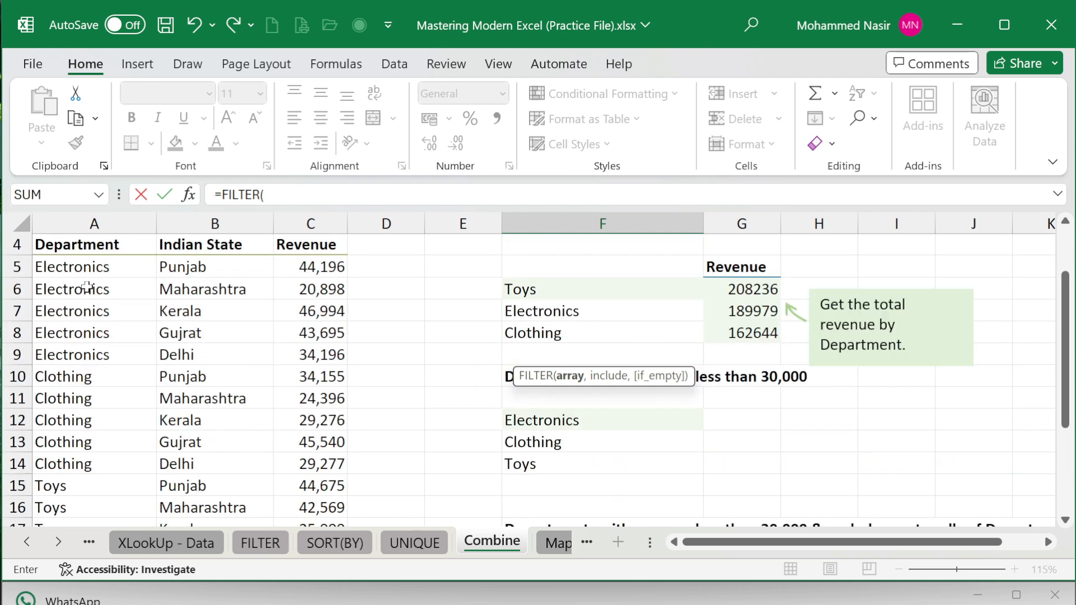
click(97, 271)
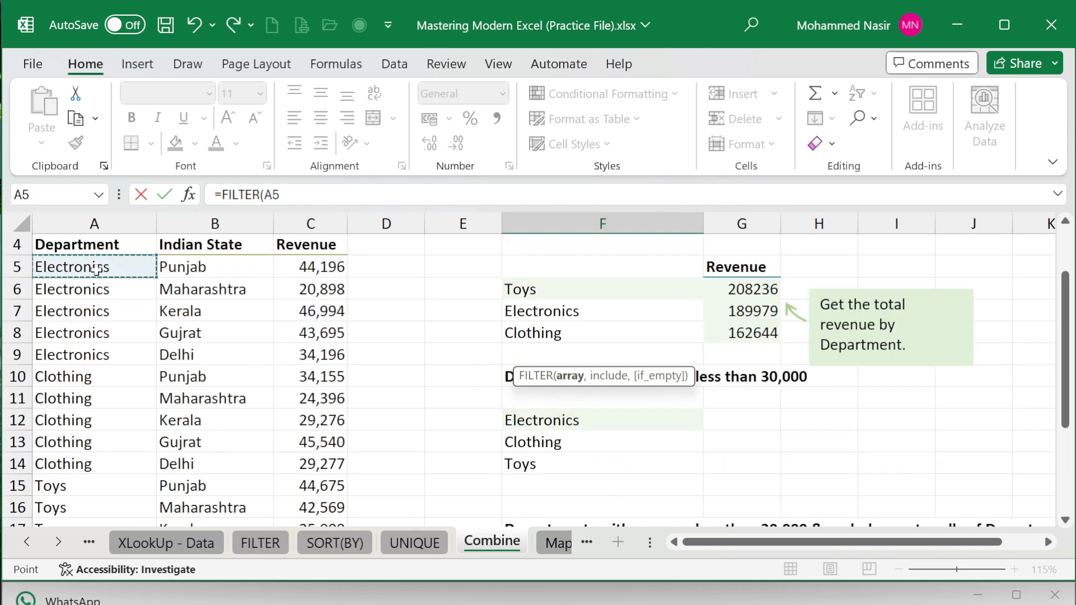
key(ctrl+shift+Down)
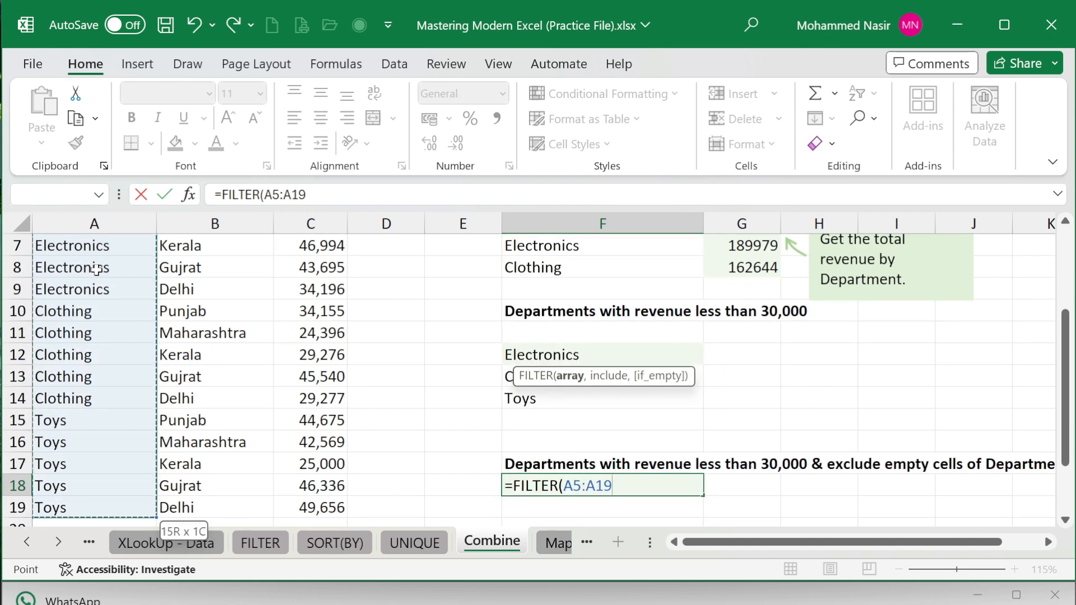
text(,)
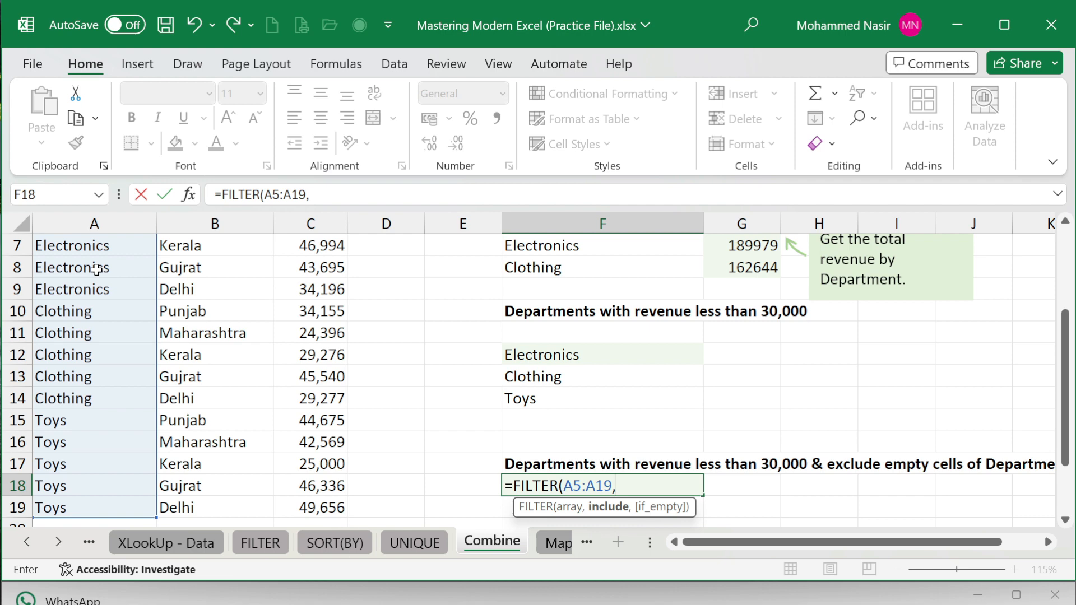
- Begin the include condition as (C5:C19)*( ready for a second test
scroll(314, 286, up, 2)
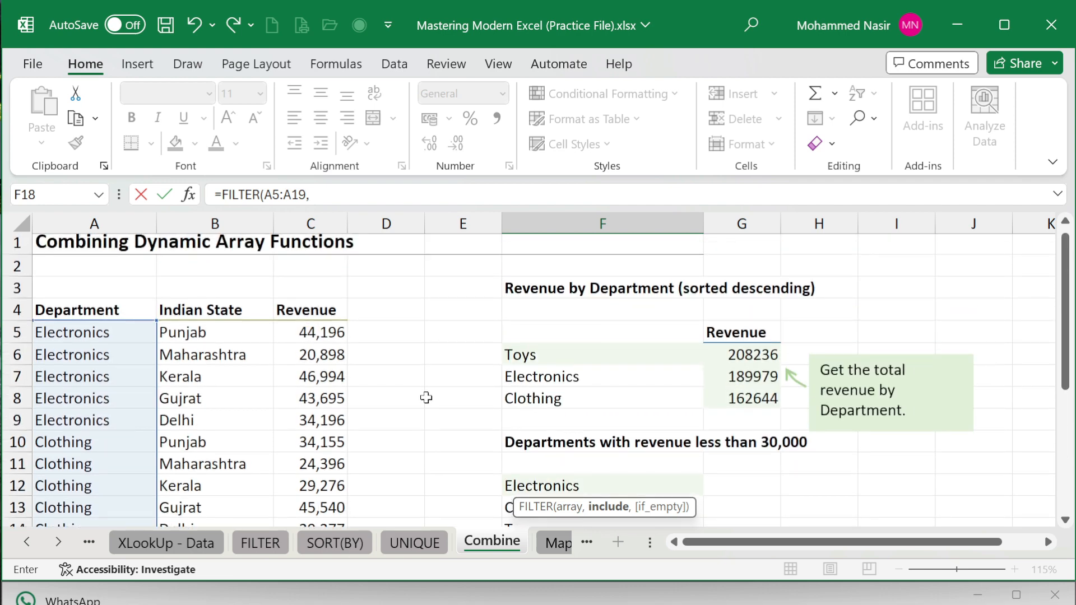
scroll(554, 476, down, 2)
scroll(554, 476, down, 1)
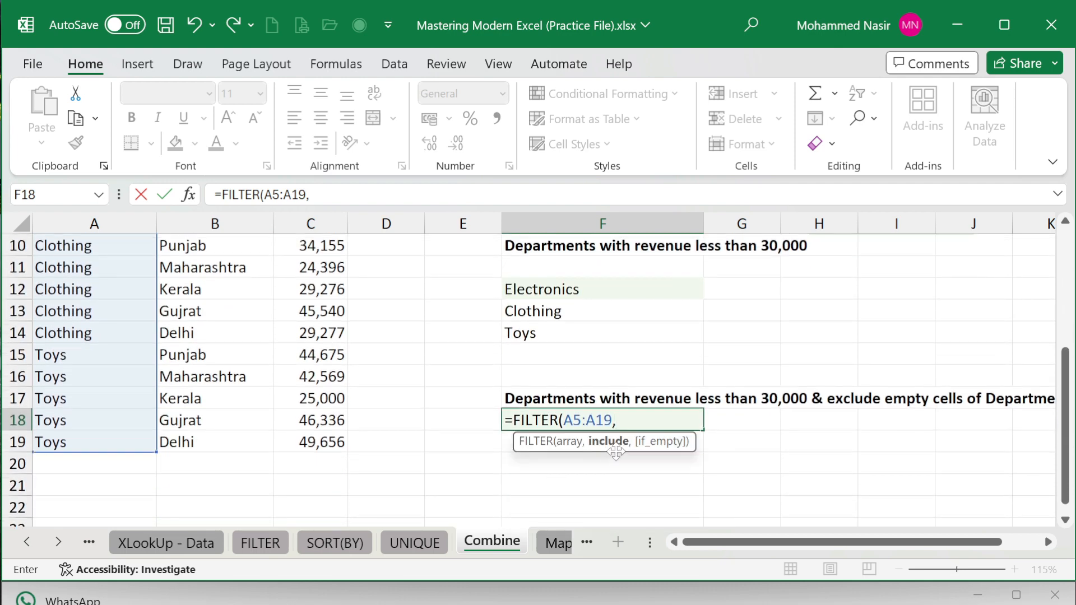
text((C)
key(BackSpace)
text(C5:C19)
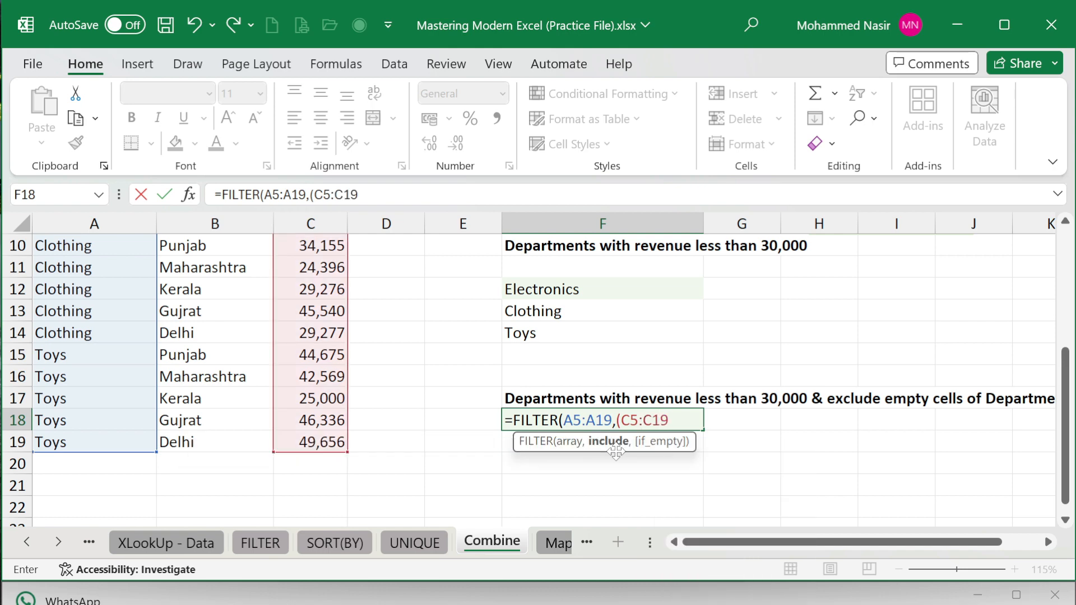
text())
text(*()
scroll(98, 358, up, 3)
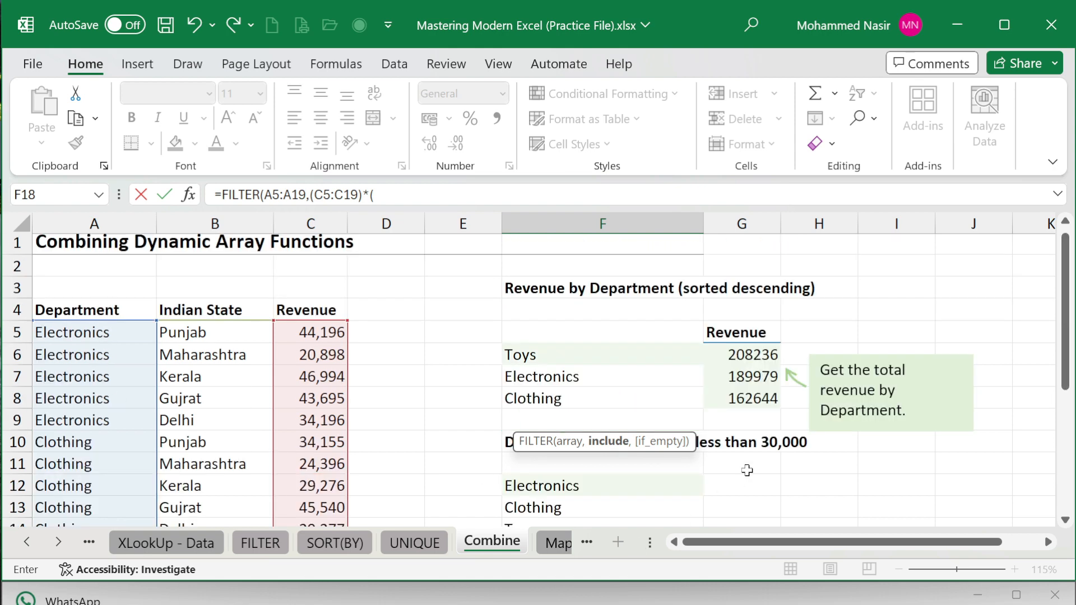
- Finish F18's condition with (A5:A19<>"") so empty department cells are skipped, and commit
click(392, 195)
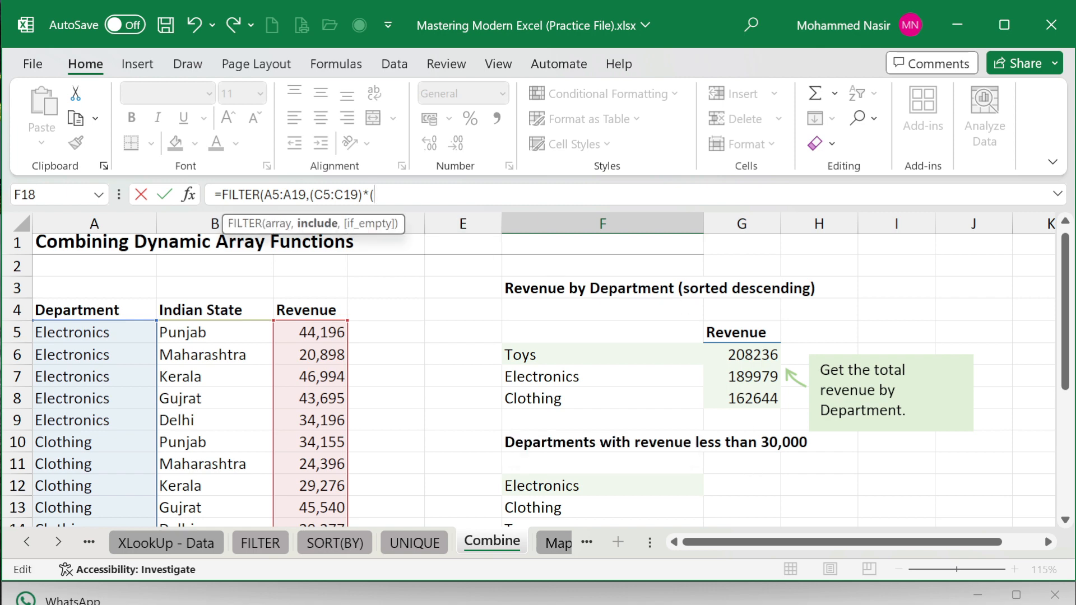
text(A)
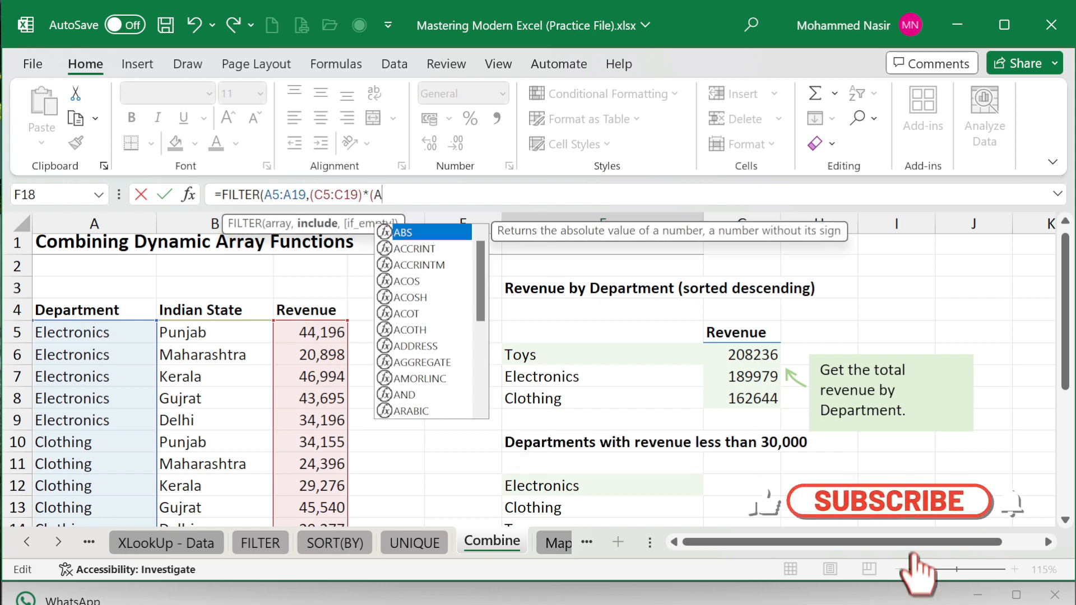
text(%)
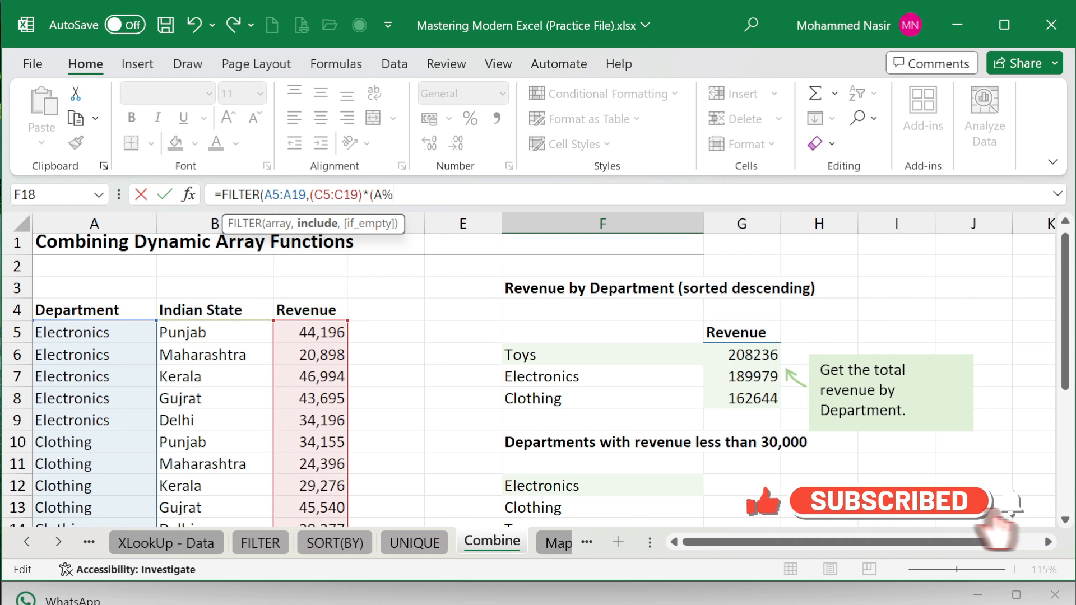
key(BackSpace)
text(5:)
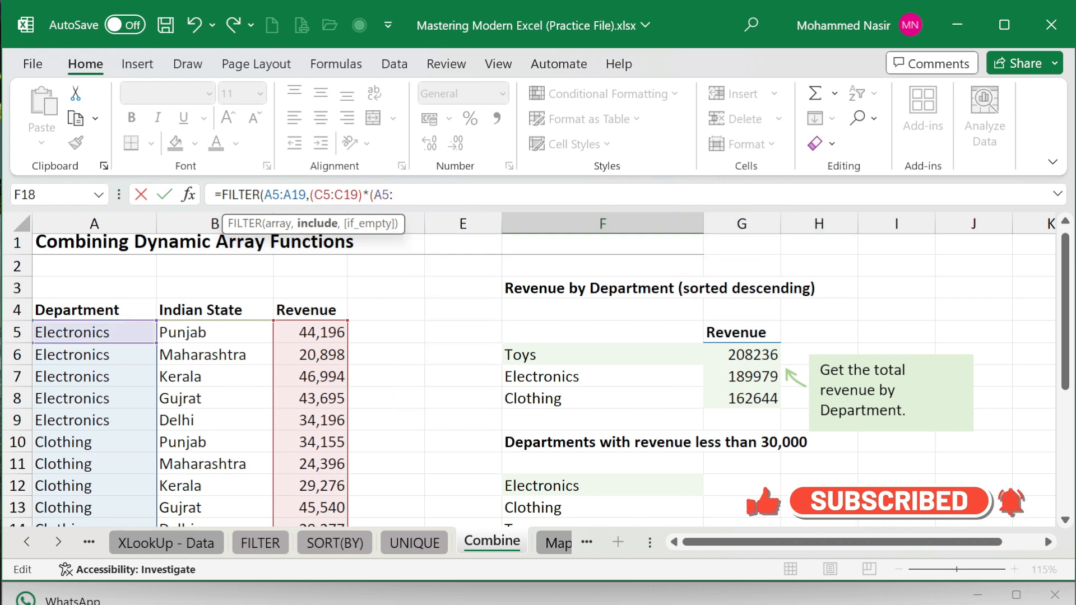
text(A19)
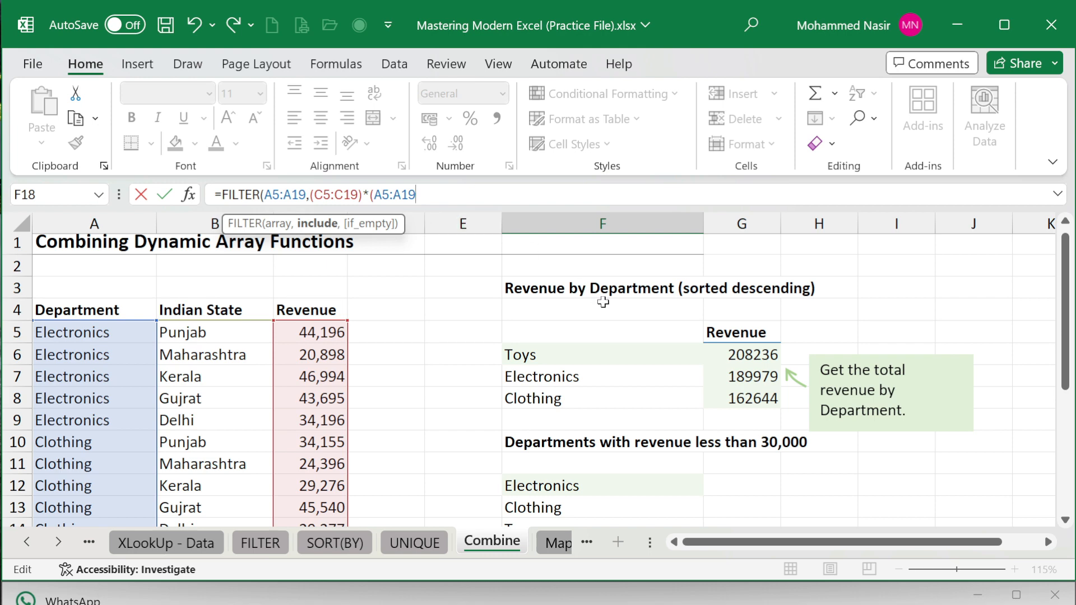
scroll(713, 389, down, 2)
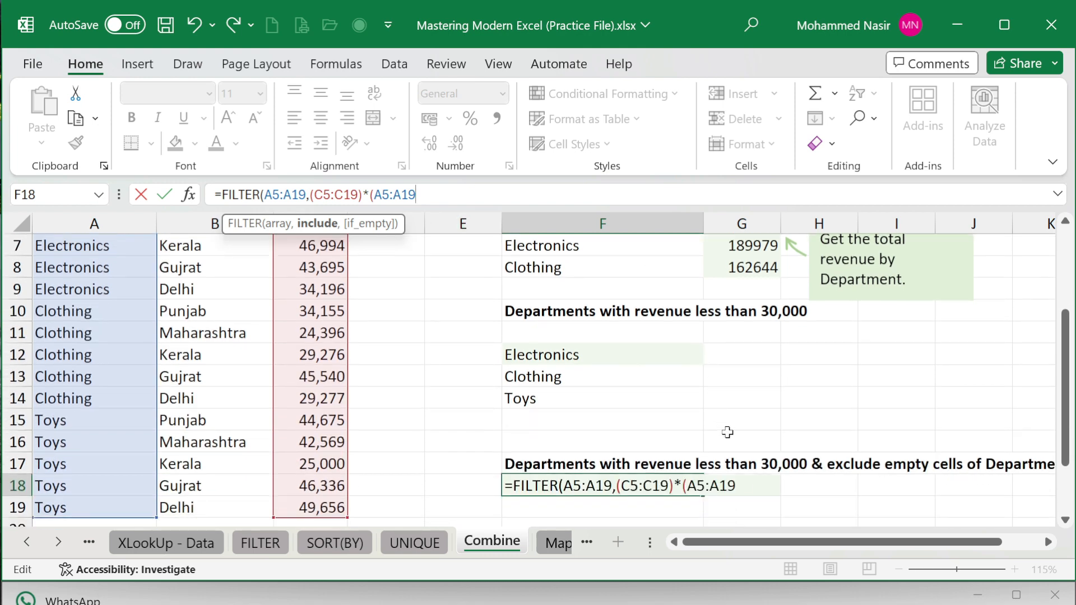
double_click(723, 486)
click(737, 486)
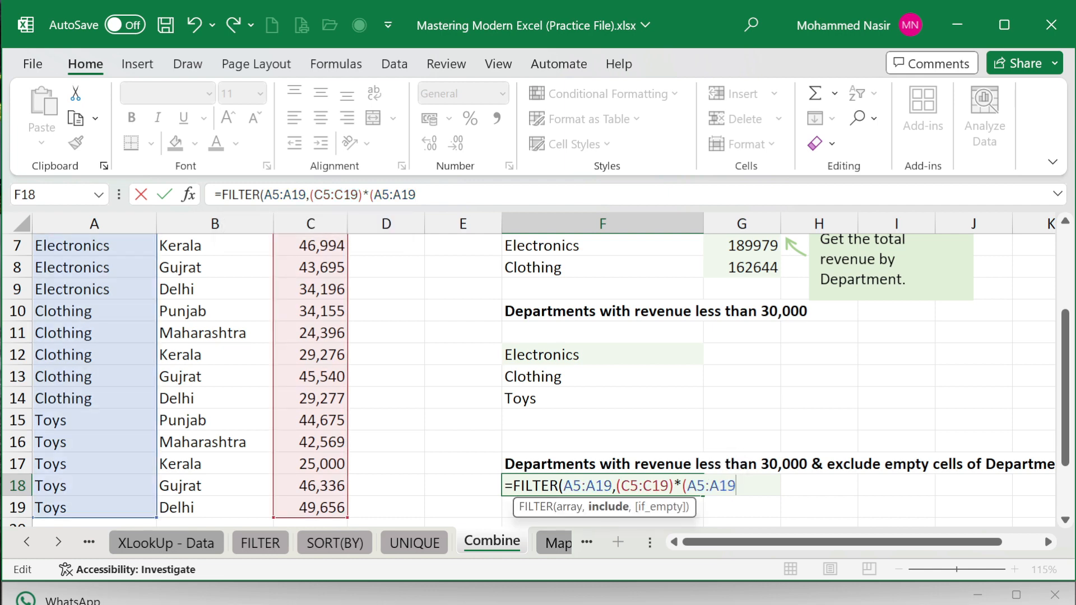
text(<>)
text(")
text()))
key(Return)
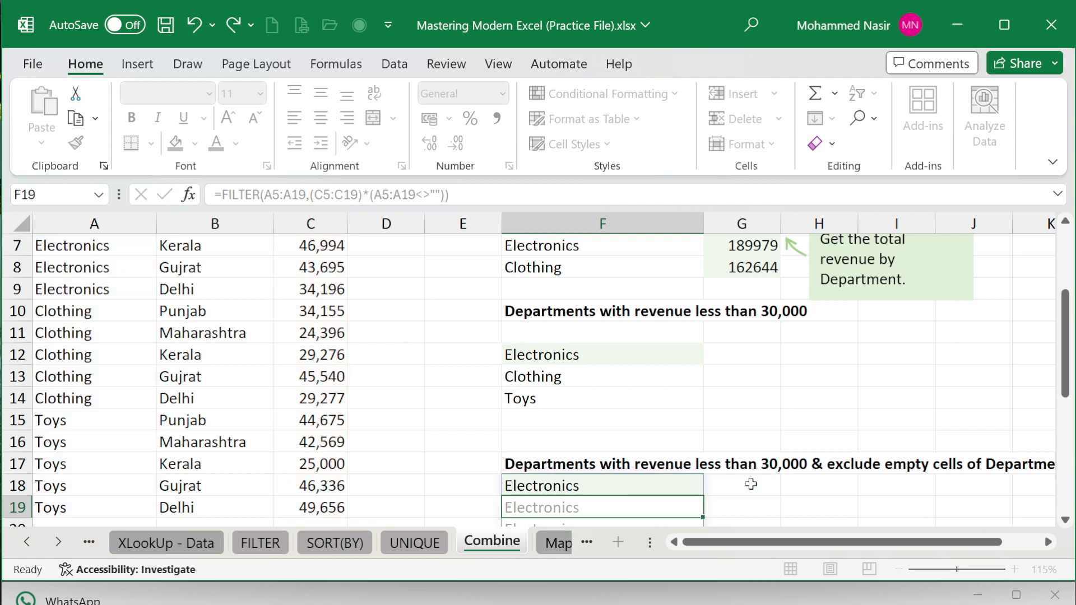
- Add <30000 after C5:C19 in F18's condition, listing Electronics, Clothing, Clothing, Clothing, Toys
scroll(751, 484, down, 3)
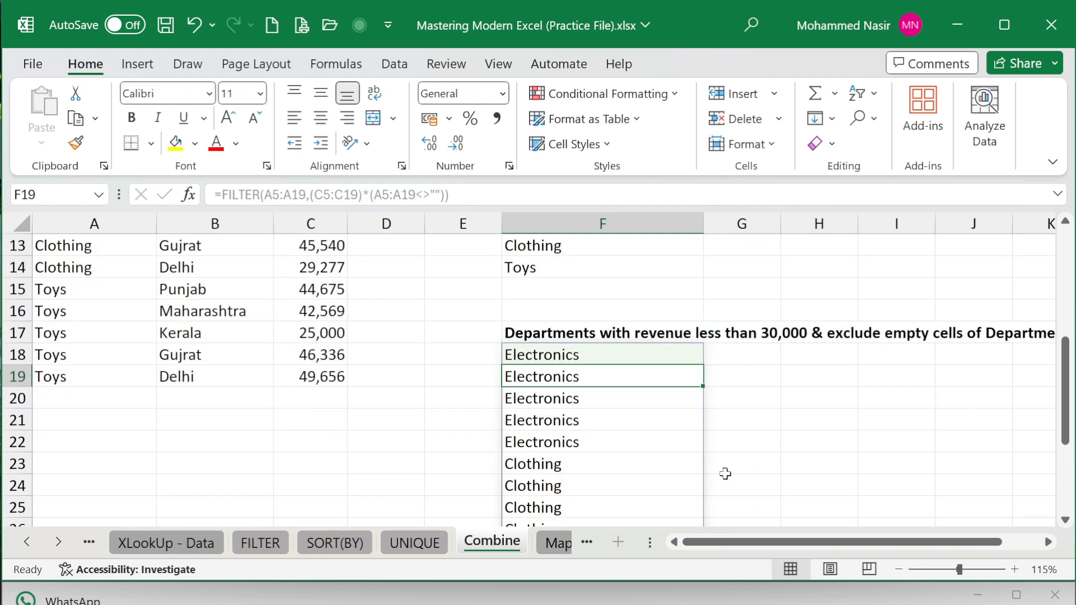
scroll(723, 473, down, 1)
scroll(721, 471, up, 2)
click(603, 355)
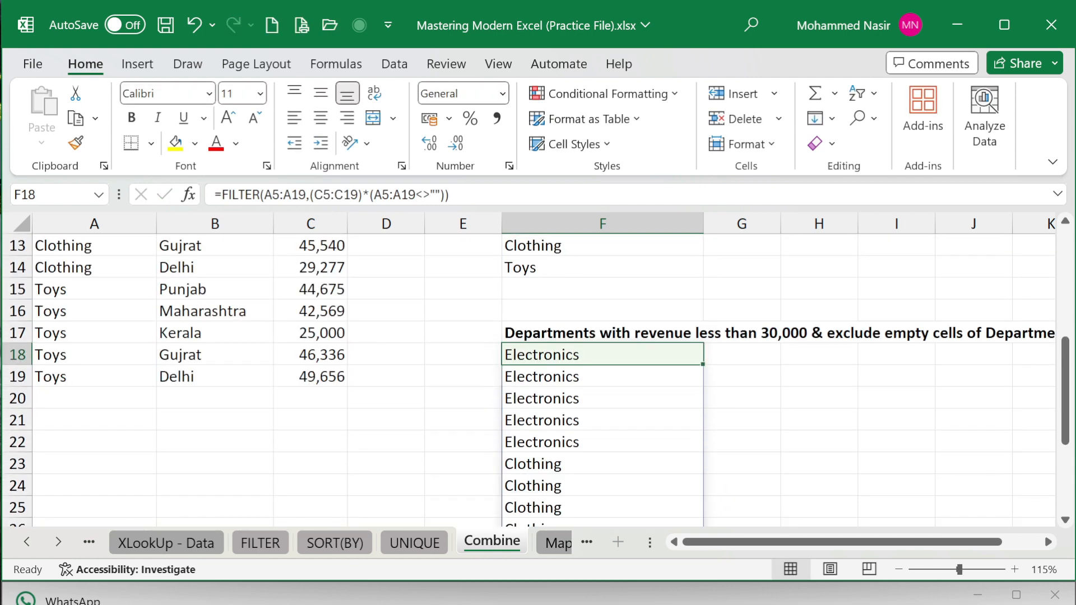
click(449, 194)
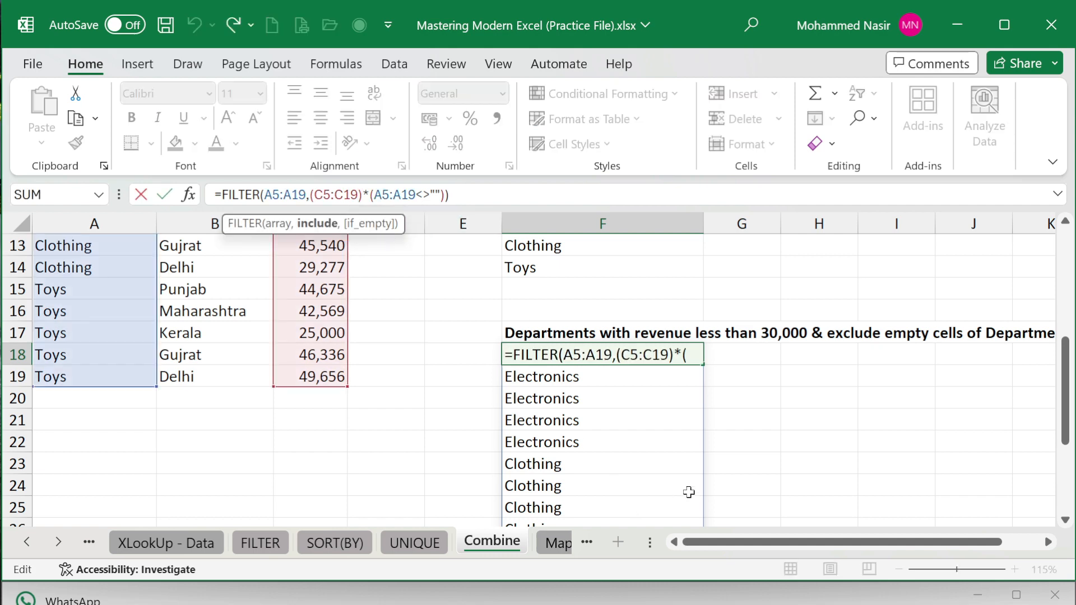
scroll(690, 493, up, 3)
scroll(708, 465, up, 1)
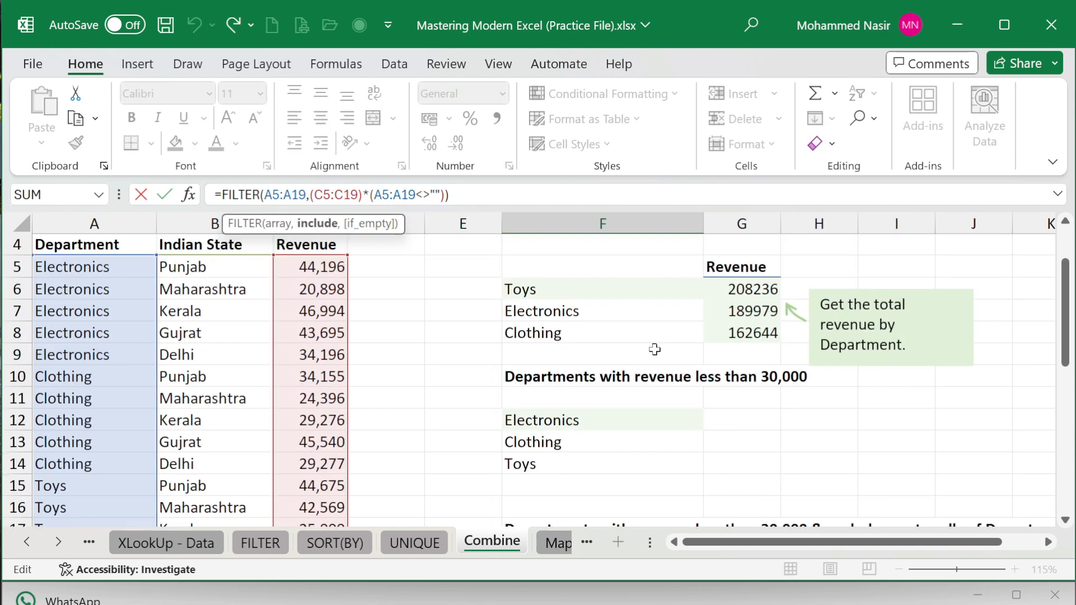
text(<)
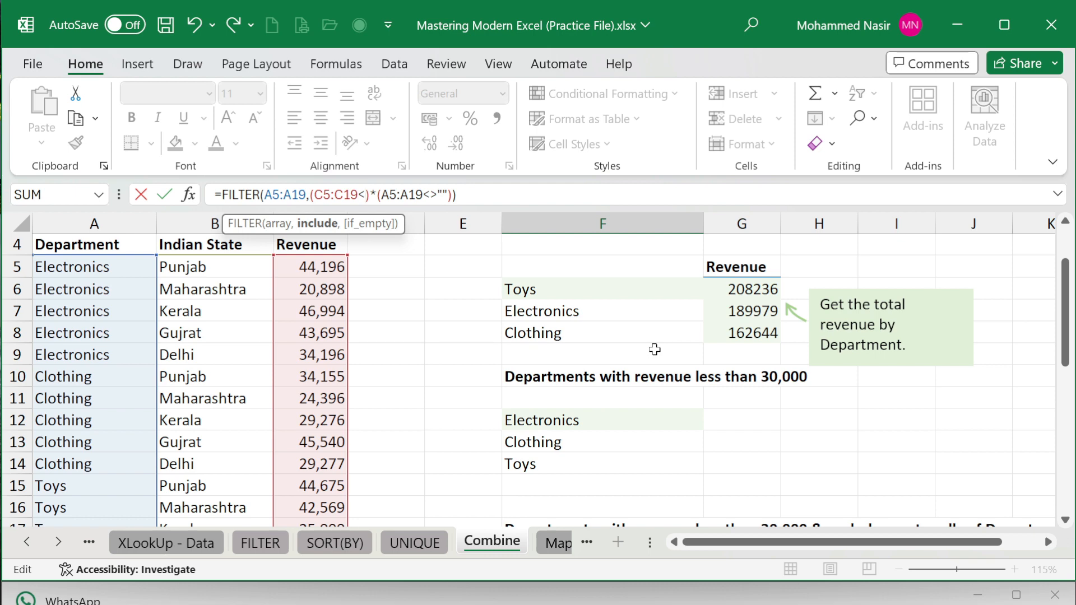
text(30000)
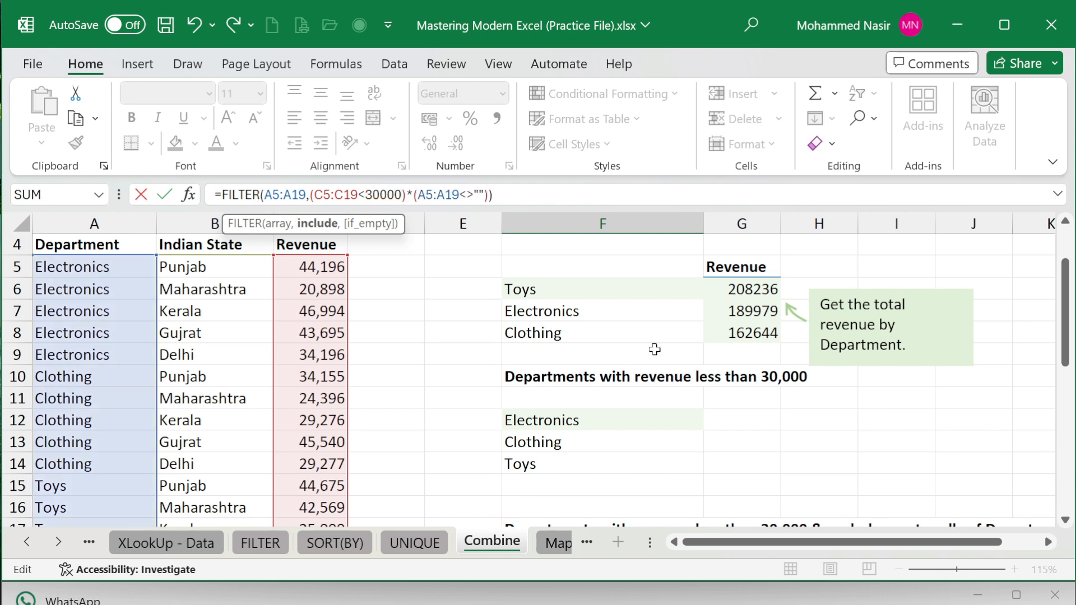
key(Return)
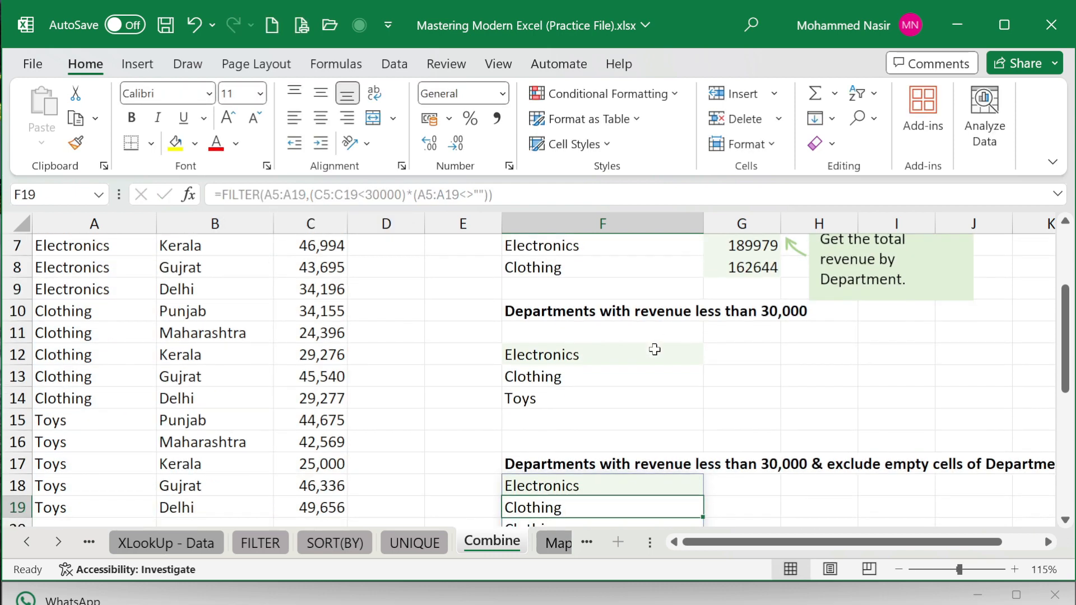
scroll(715, 466, down, 2)
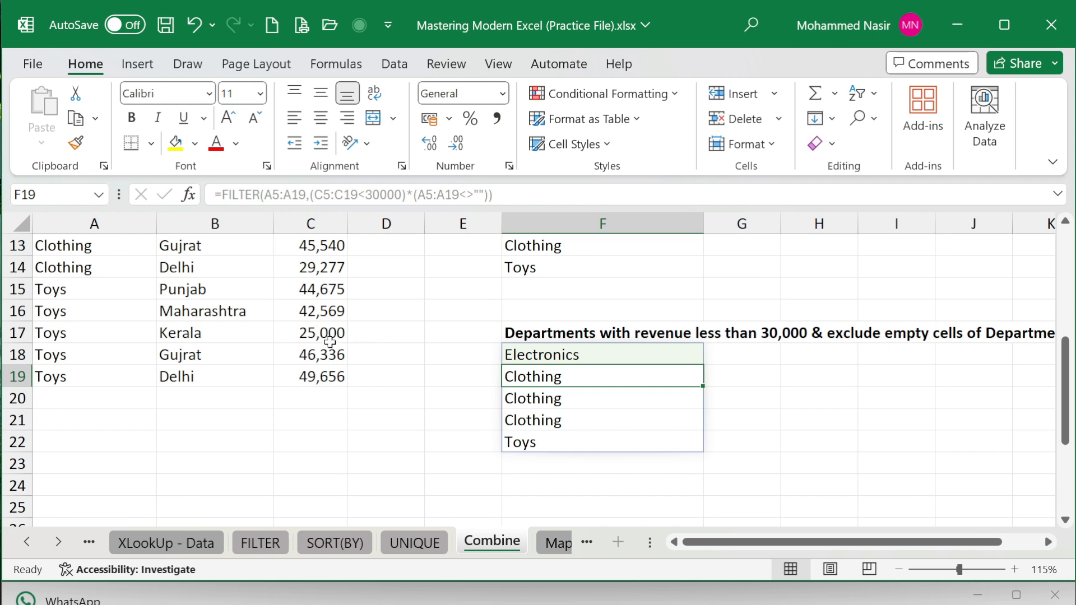
scroll(284, 336, up, 2)
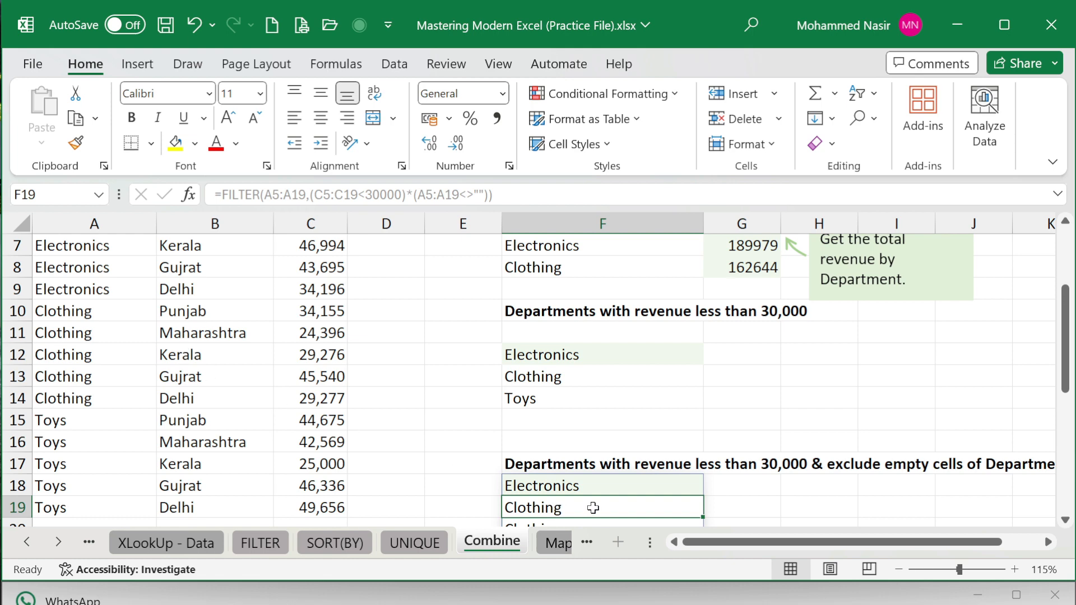
scroll(650, 493, down, 2)
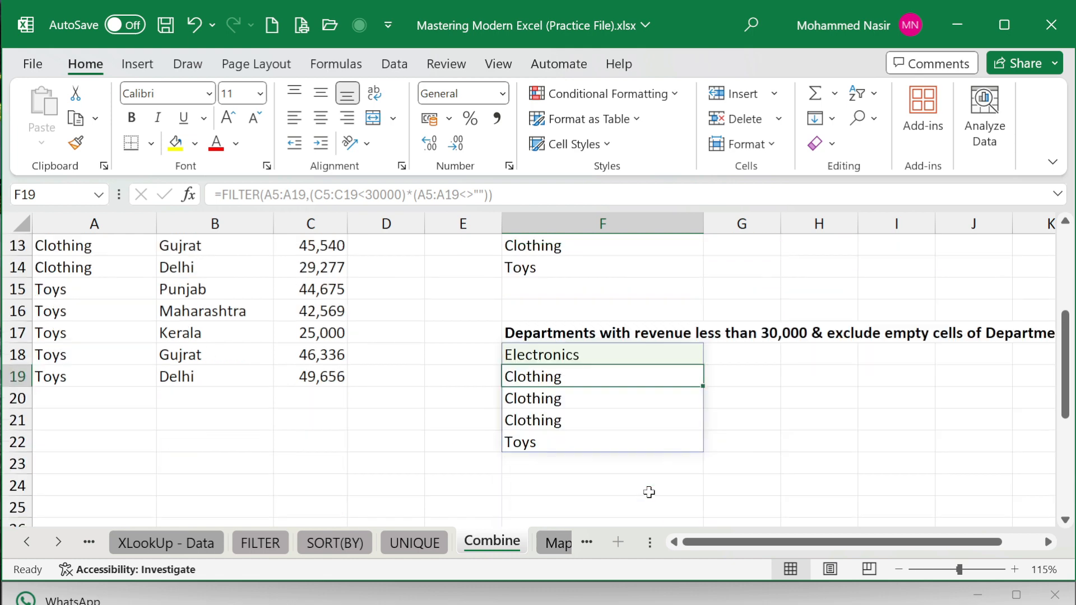
click(549, 356)
- Wrap the F18 FILTER formula in UNIQUE so the list shows only Electronics, Clothing and Toys
click(220, 194)
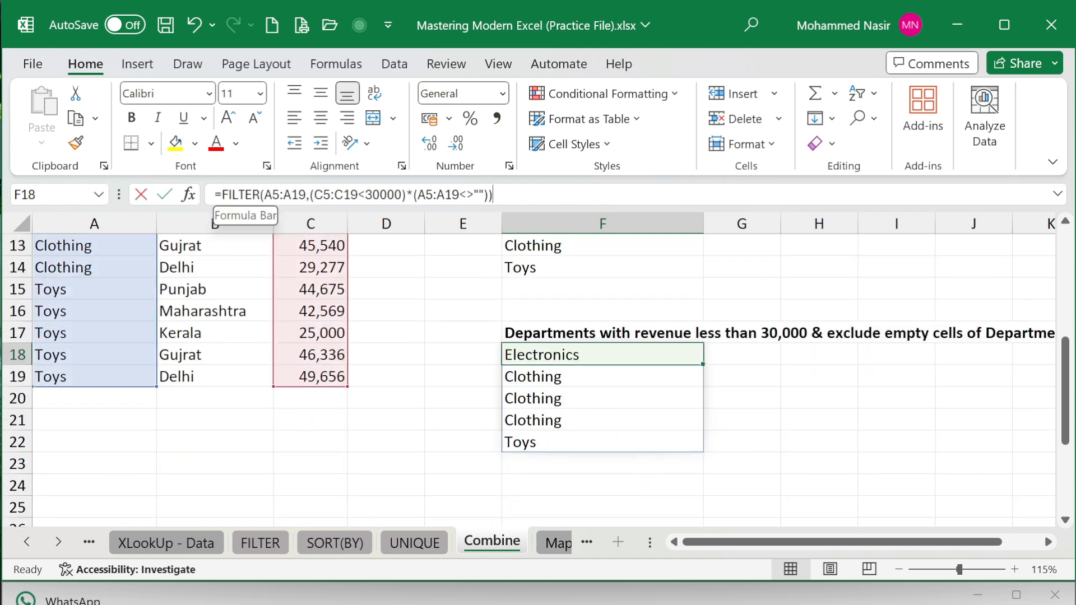
text(UNI)
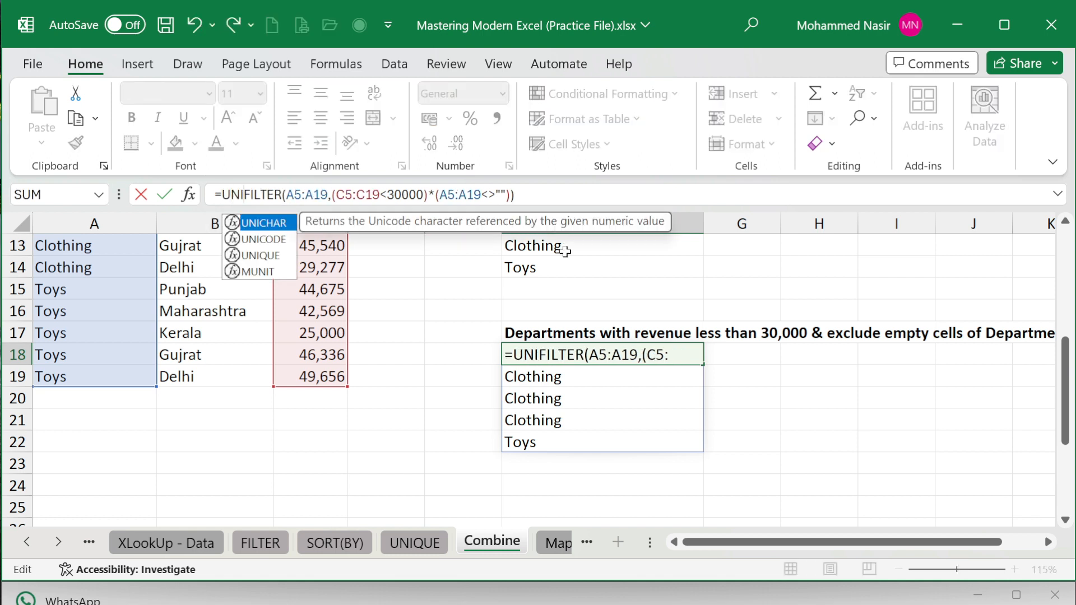
key(Down)
key(Down)
key(Tab)
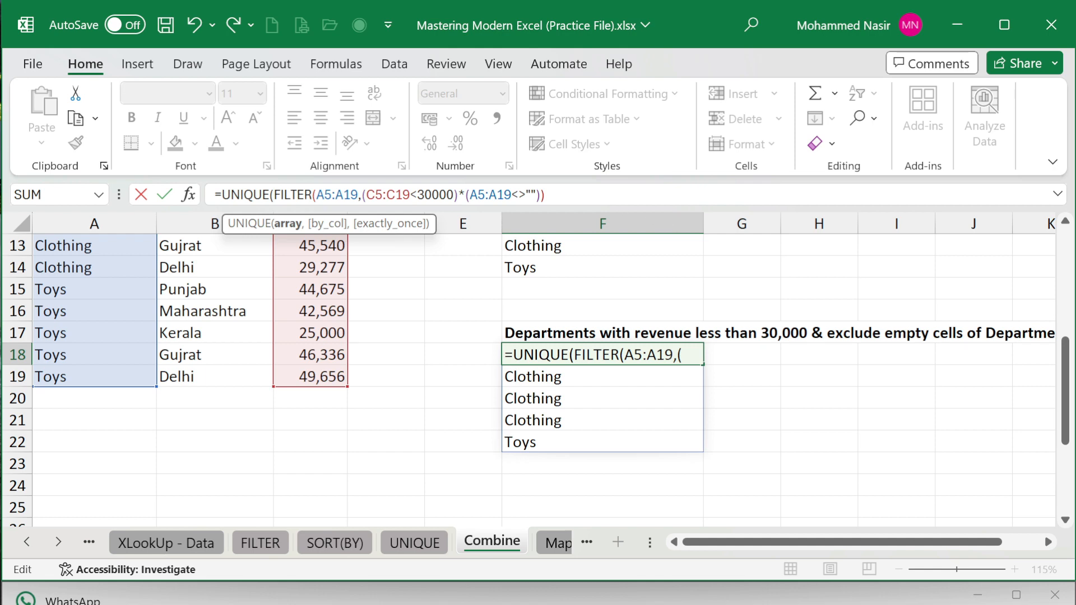
click(549, 195)
text())
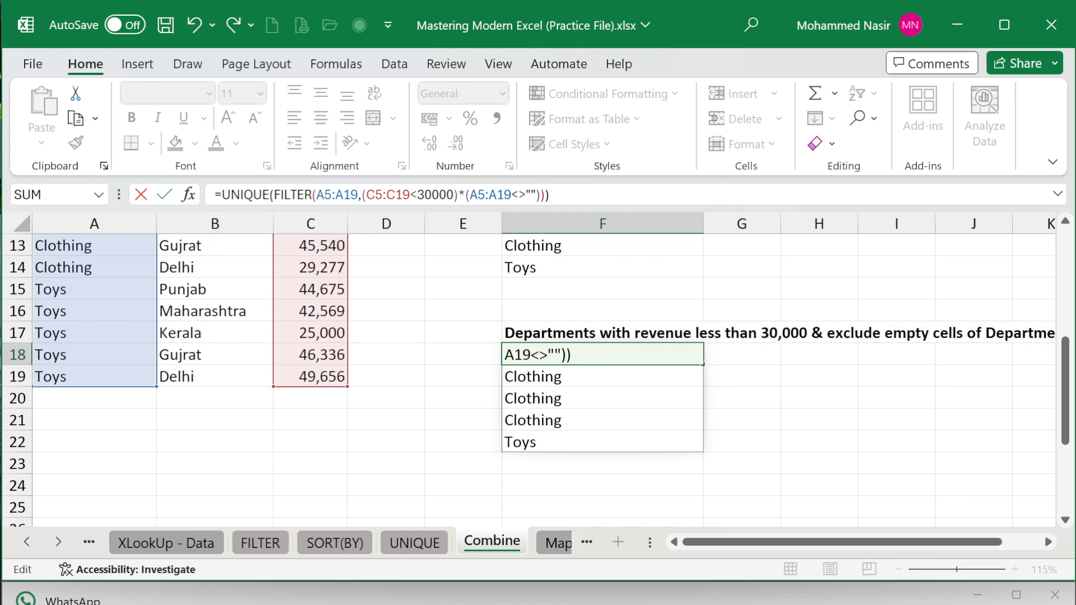
key(Return)
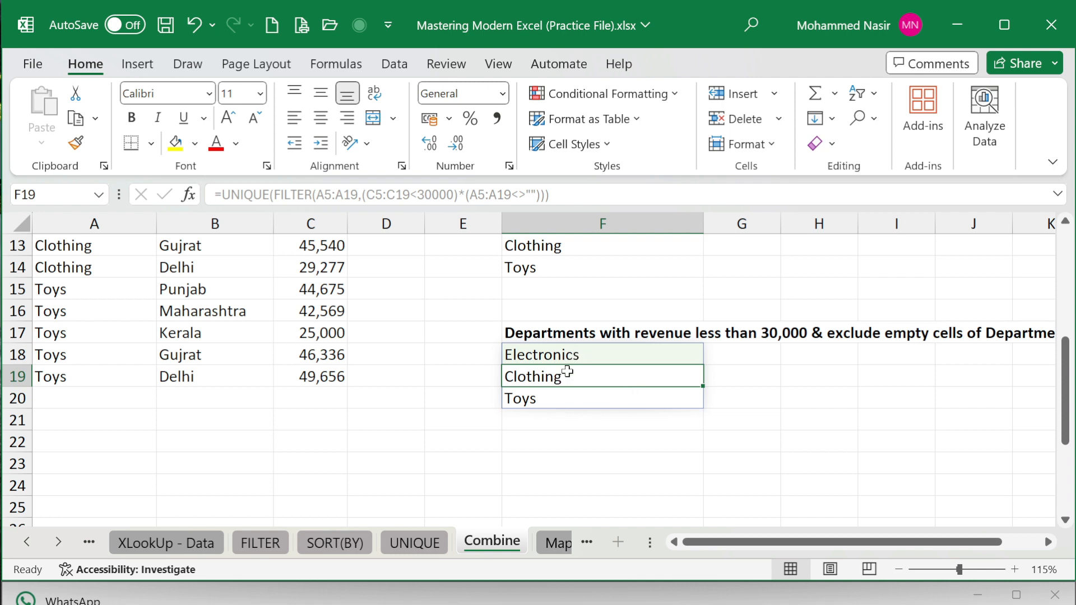
click(57, 335)
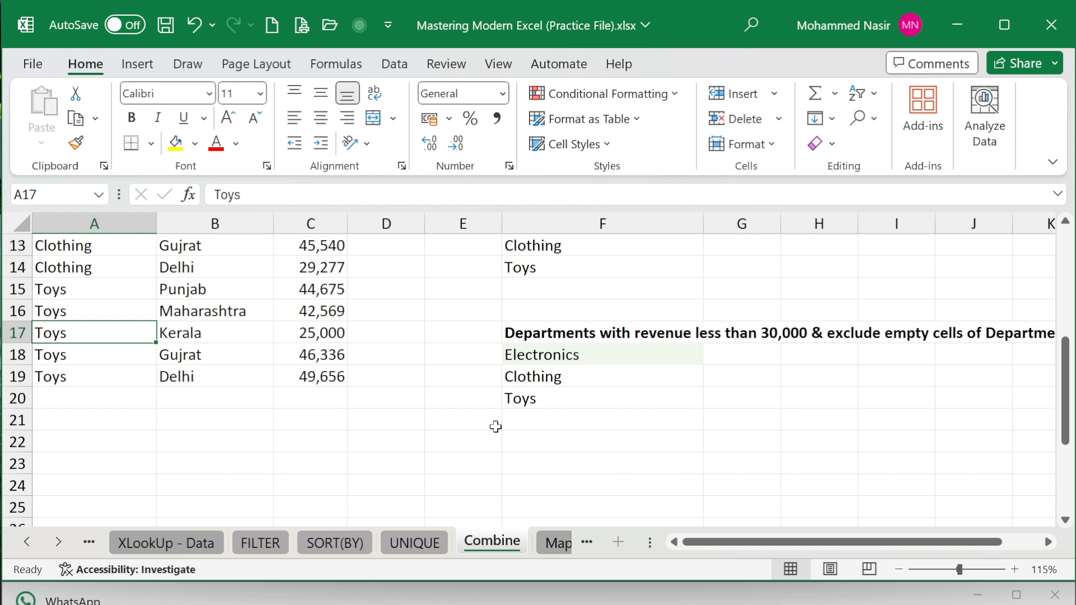
key(Delete)
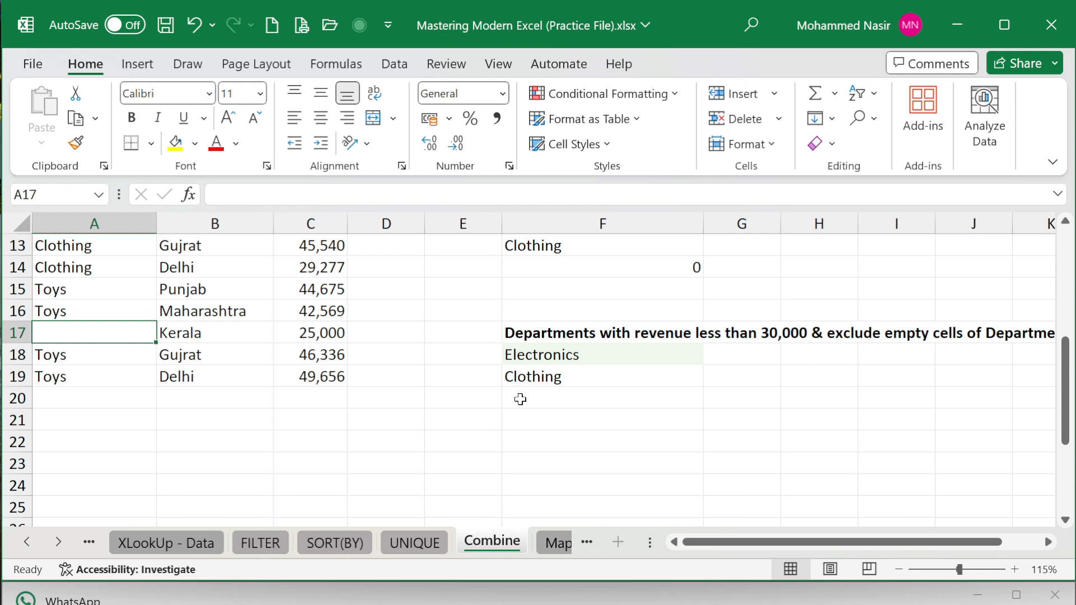
click(577, 355)
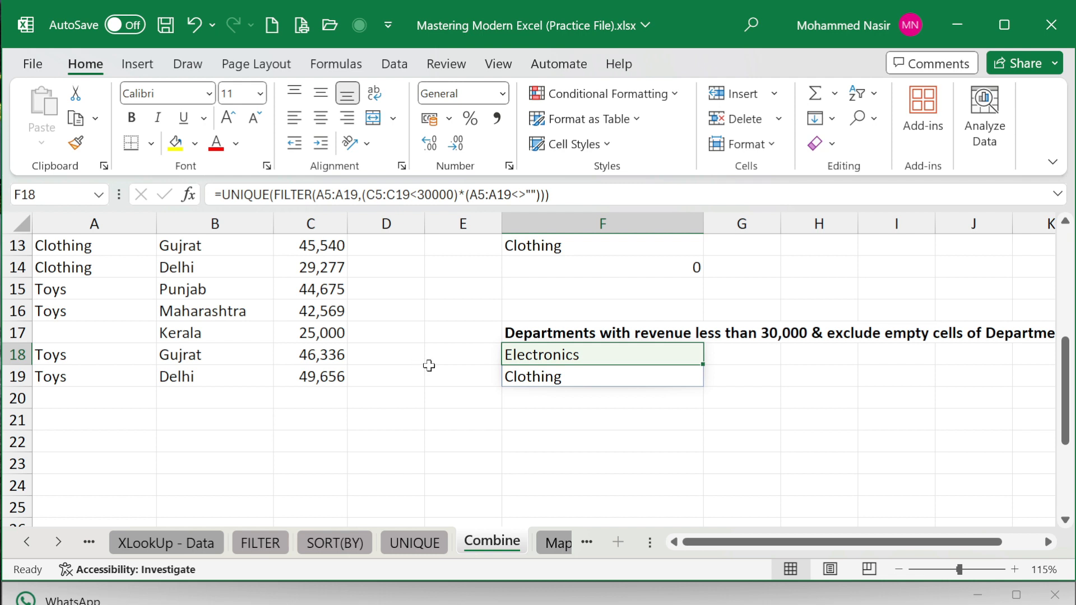
click(90, 328)
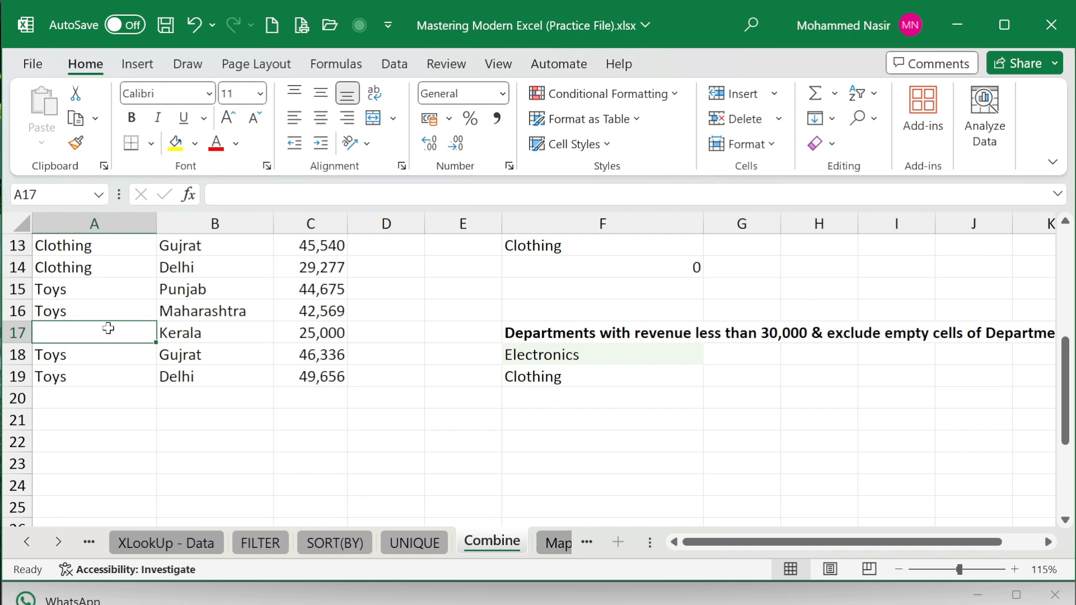
text(Toys)
key(Return)
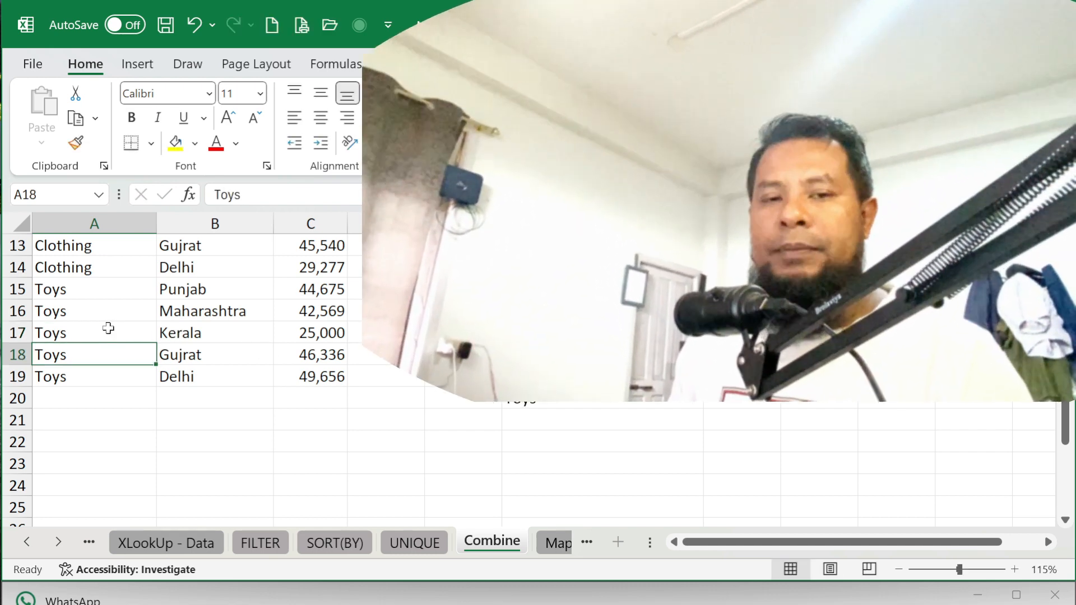